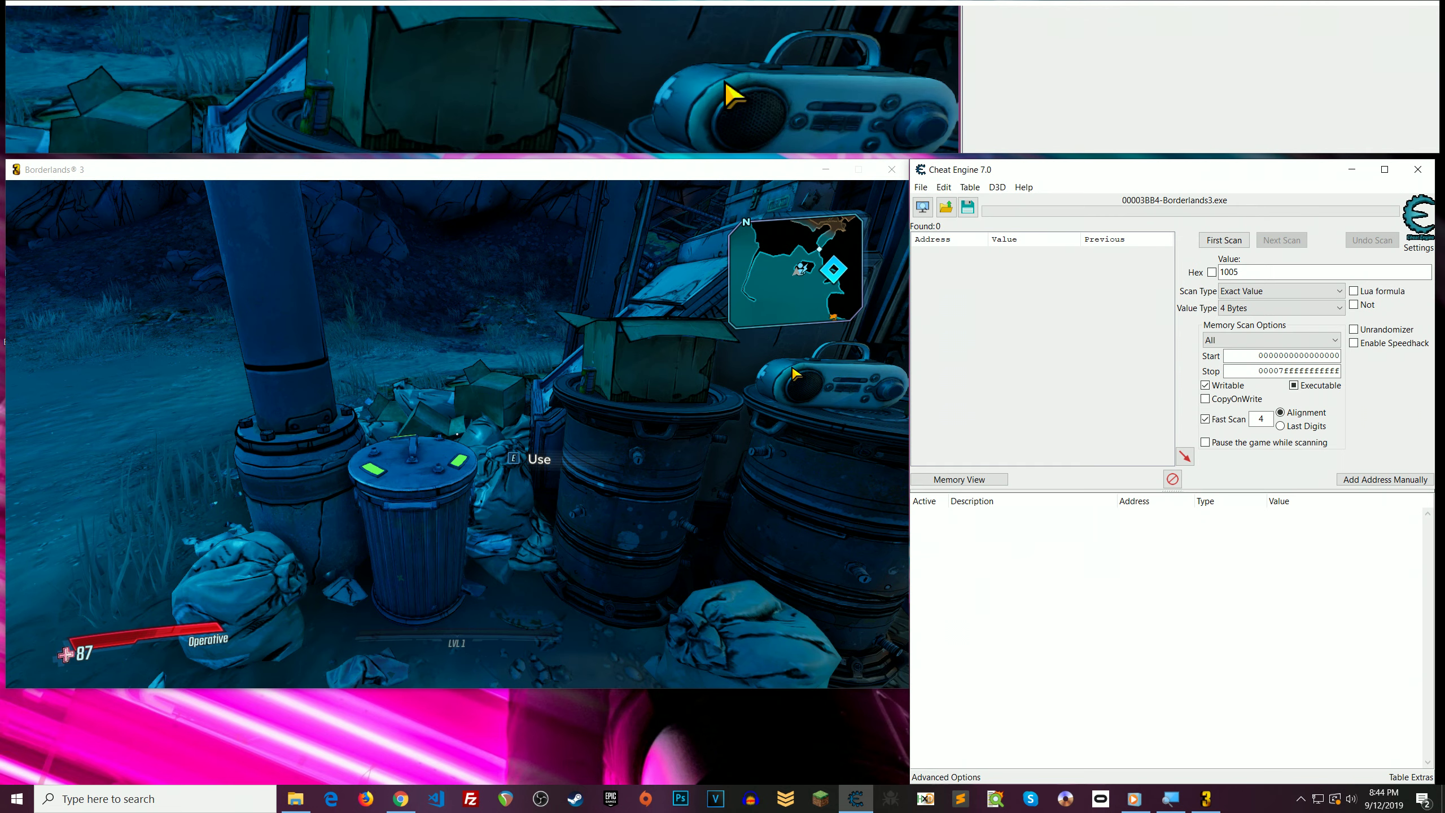
Attach to the Borderlands® 3 process, then switch to the game and open the character's inventory
{"action": "left_click", "coordinate": [924, 207]}
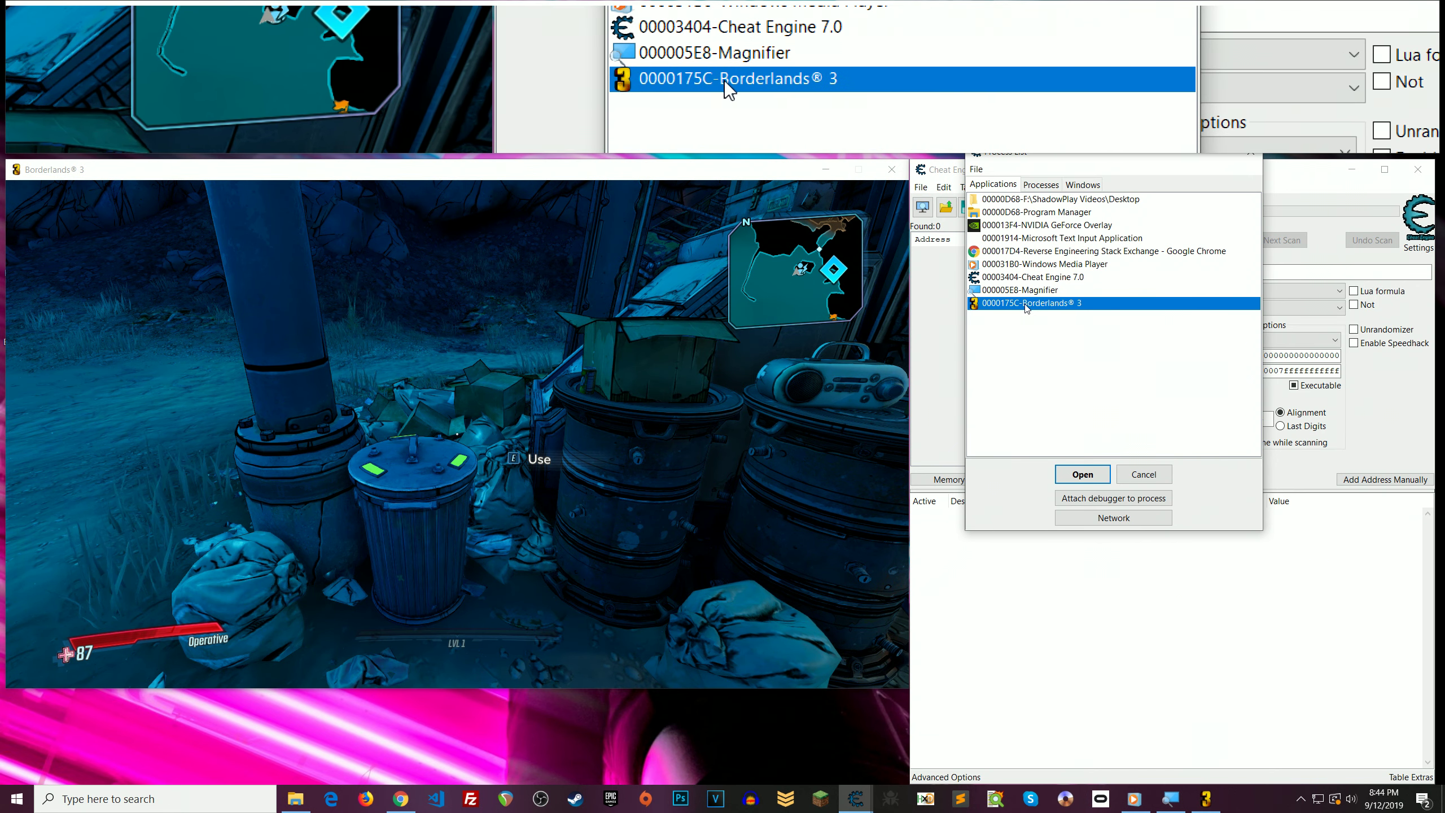
{"action": "double_click", "coordinate": [1027, 303]}
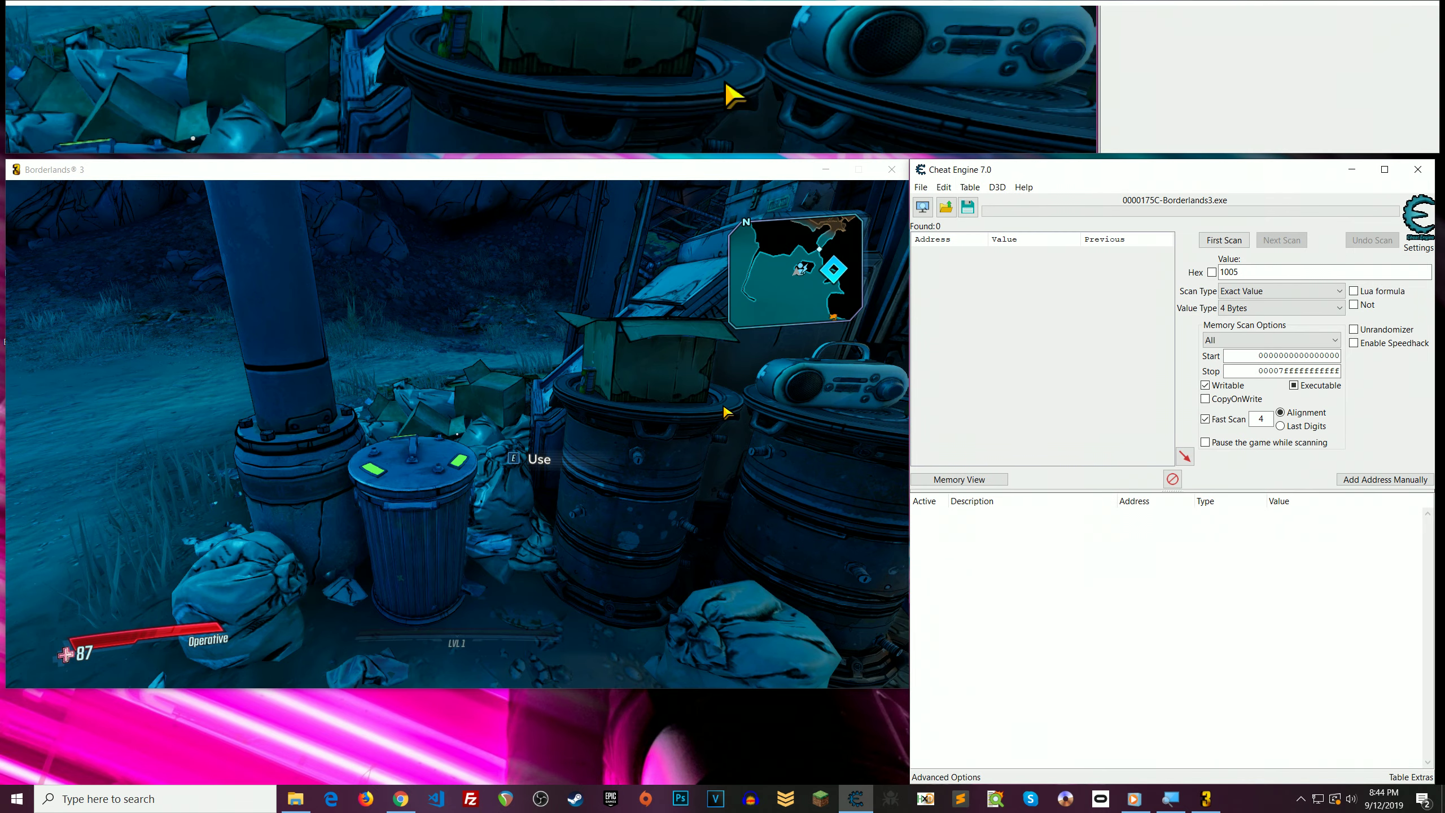
{"action": "left_click", "coordinate": [635, 297]}
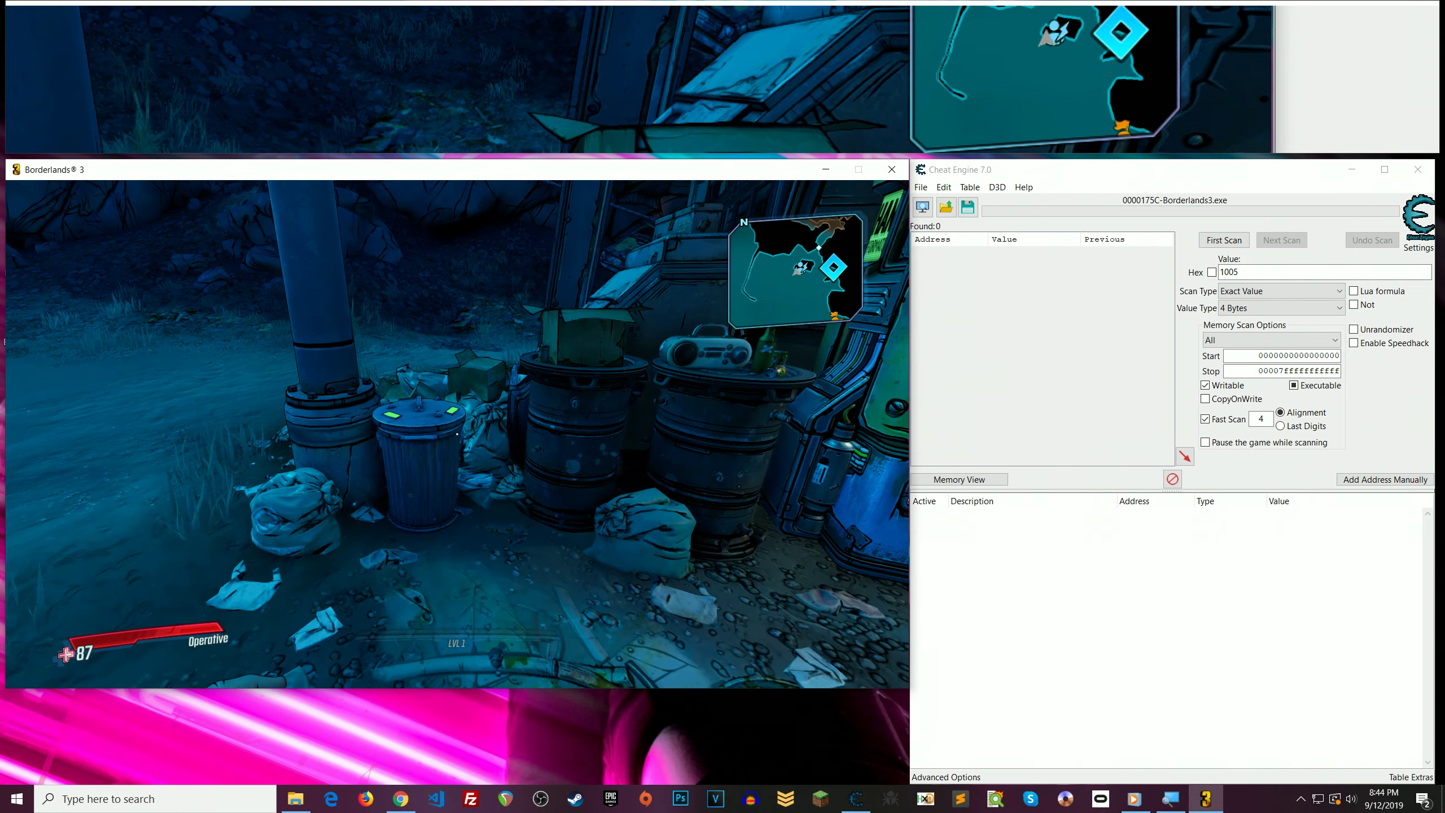
{"action": "key", "text": "Tab"}
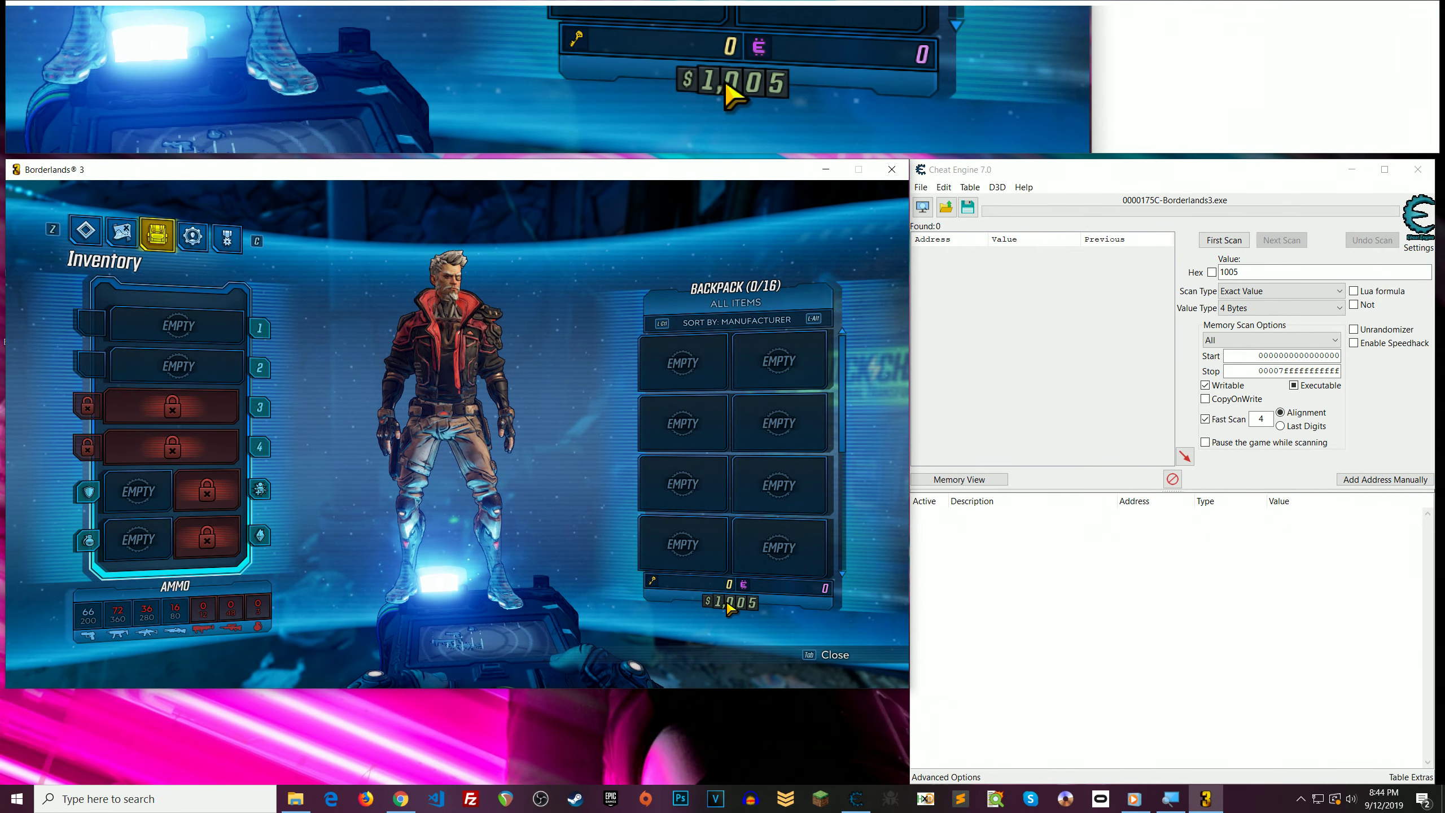
Run a first scan for the exact 4-byte value 1005, the amount of in-game money
{"action": "left_click", "coordinate": [1252, 274]}
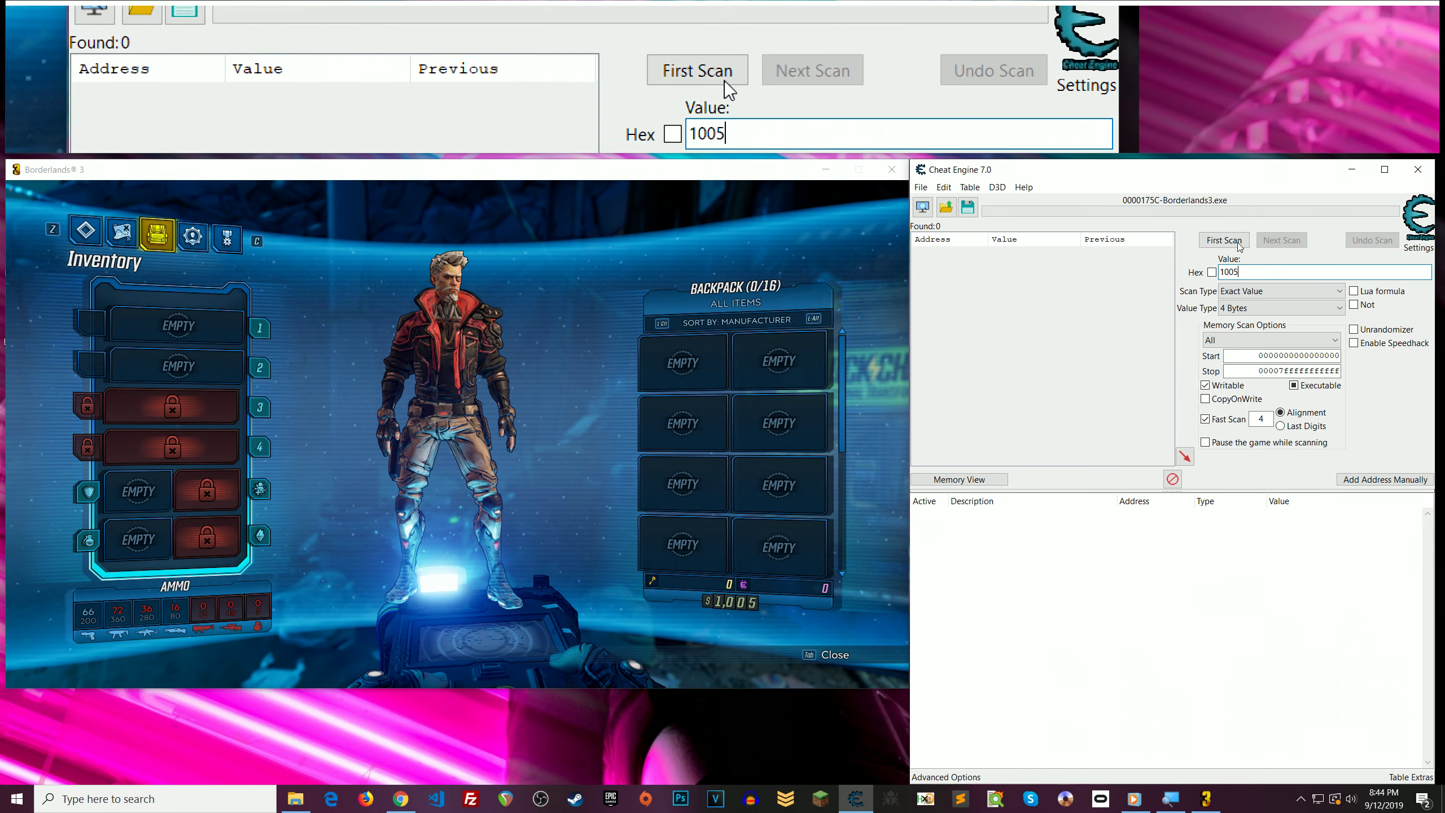
{"action": "double_click", "coordinate": [1251, 273]}
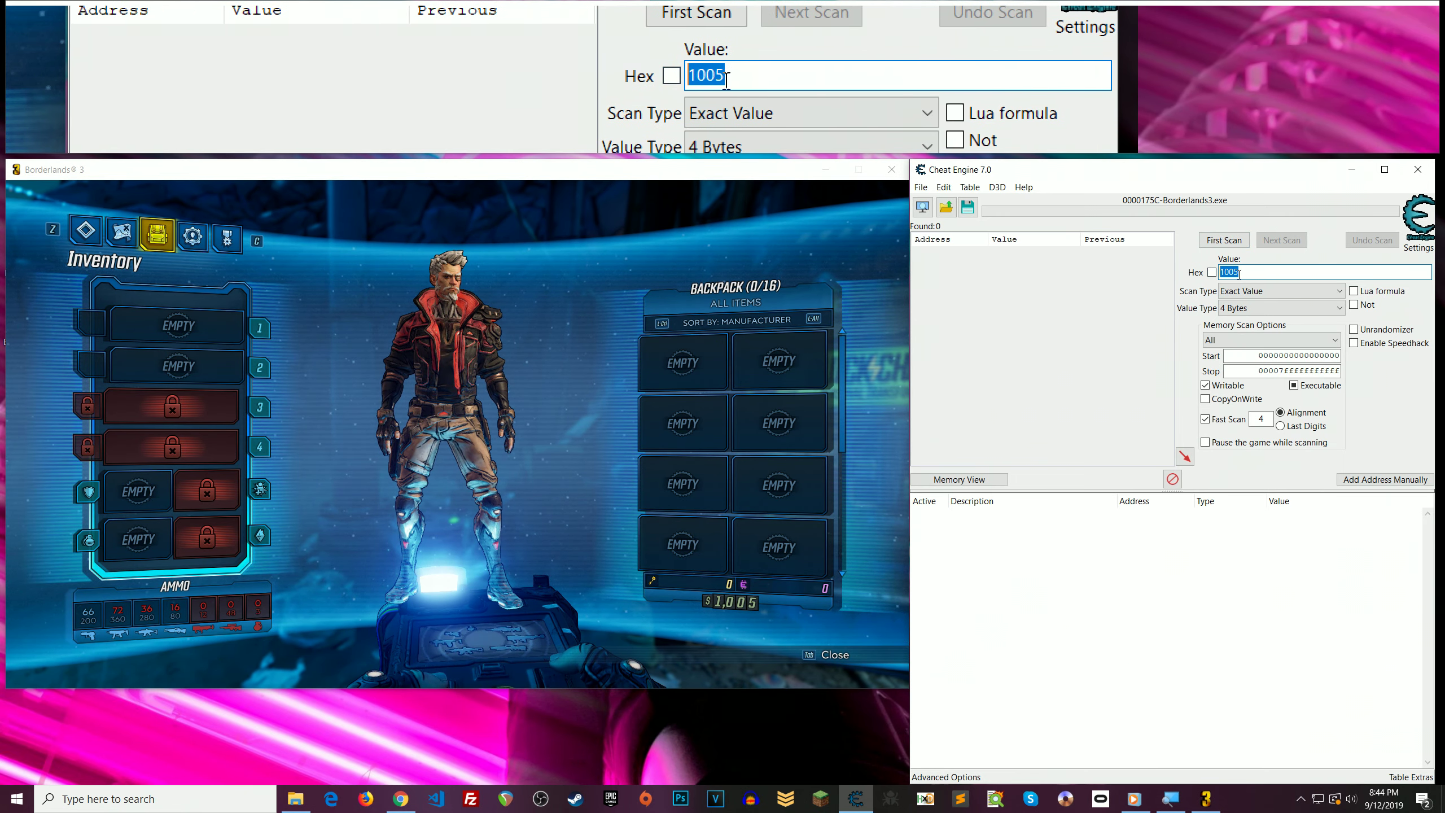
{"action": "type", "text": "1005"}
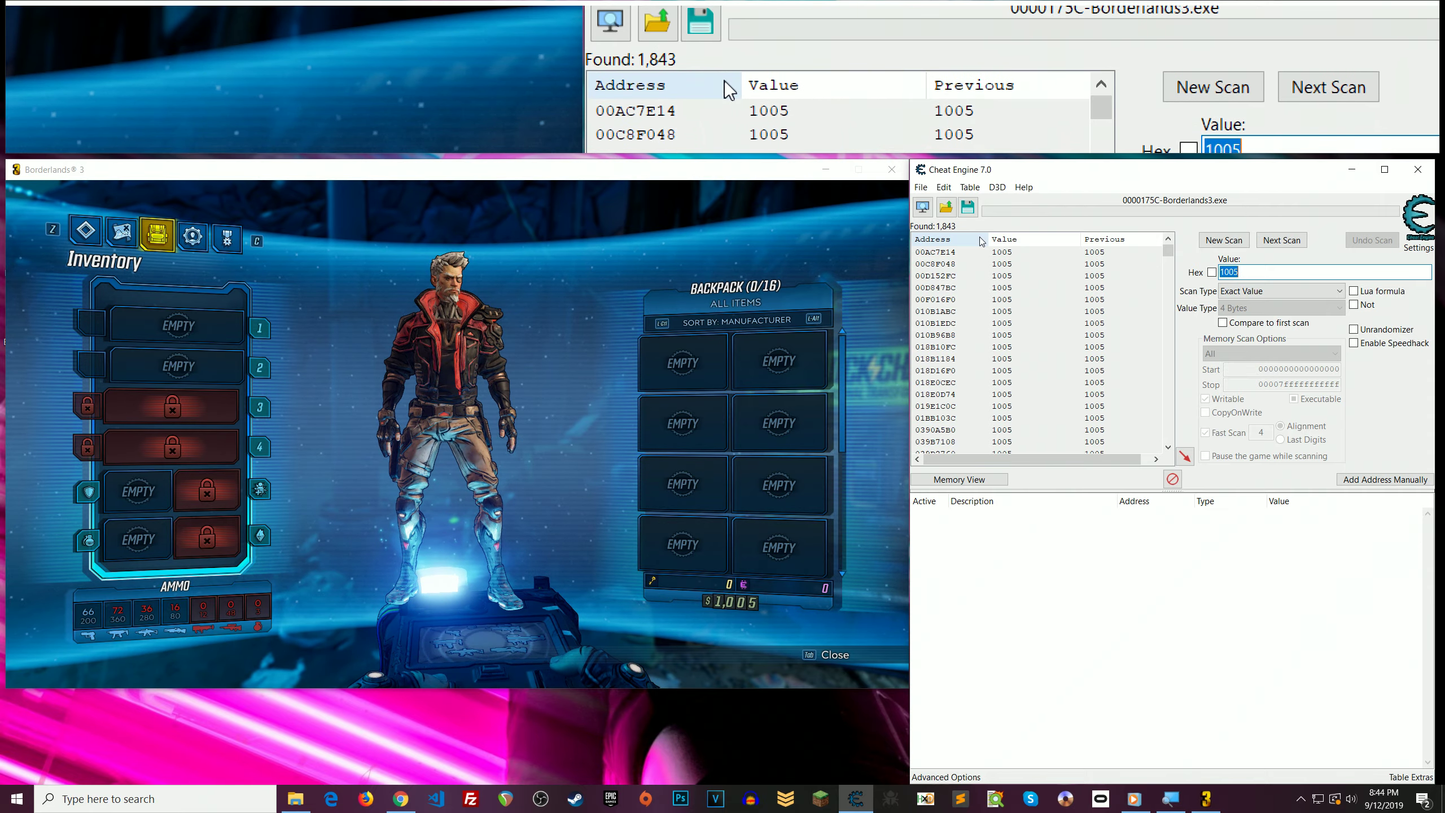
Return to the Borderlands 3 game world and loot nearby containers to change the money amount
{"action": "left_click", "coordinate": [663, 427]}
{"action": "key", "text": "Tab"}
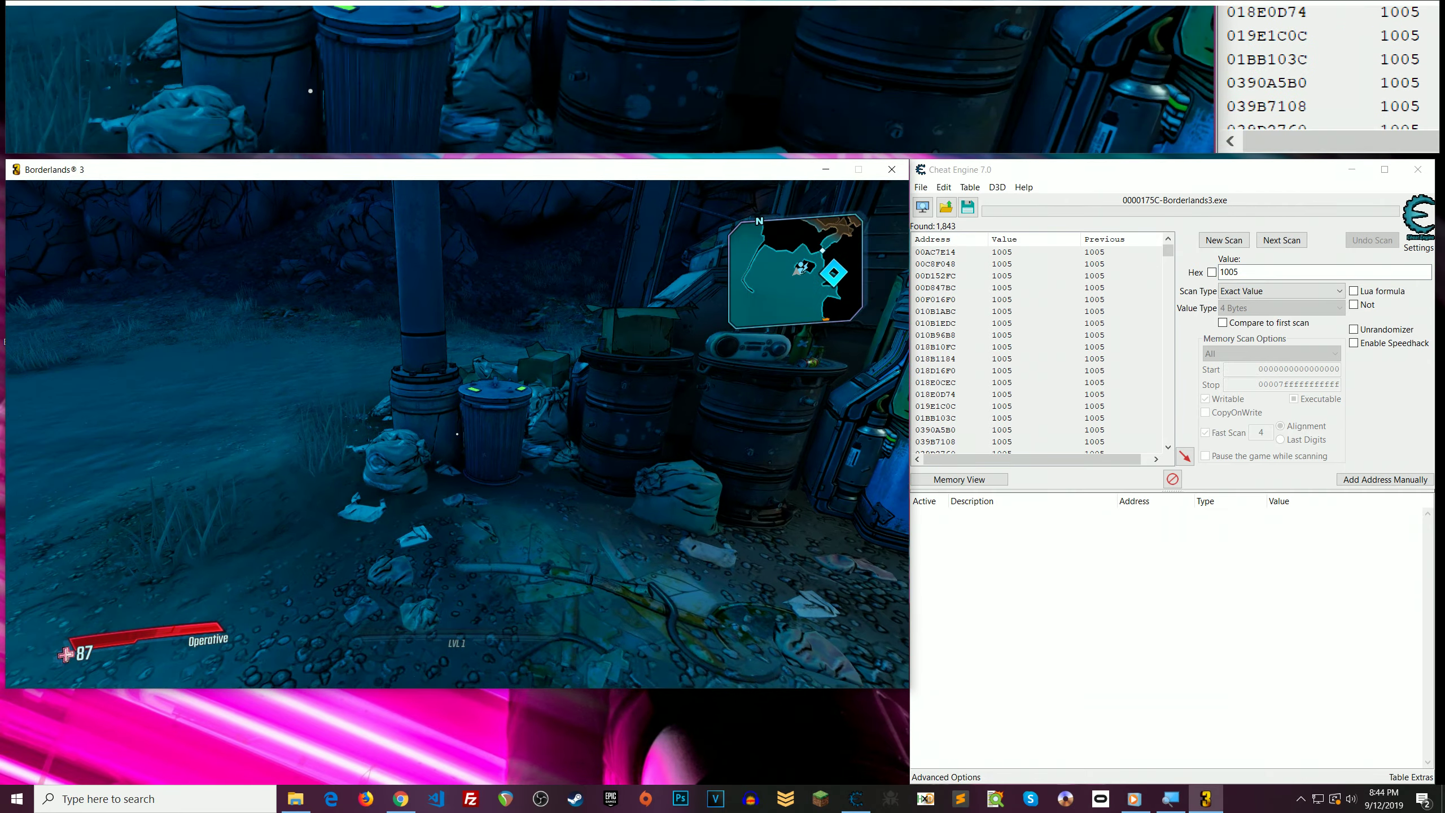
{"action": "key", "text": "w"}
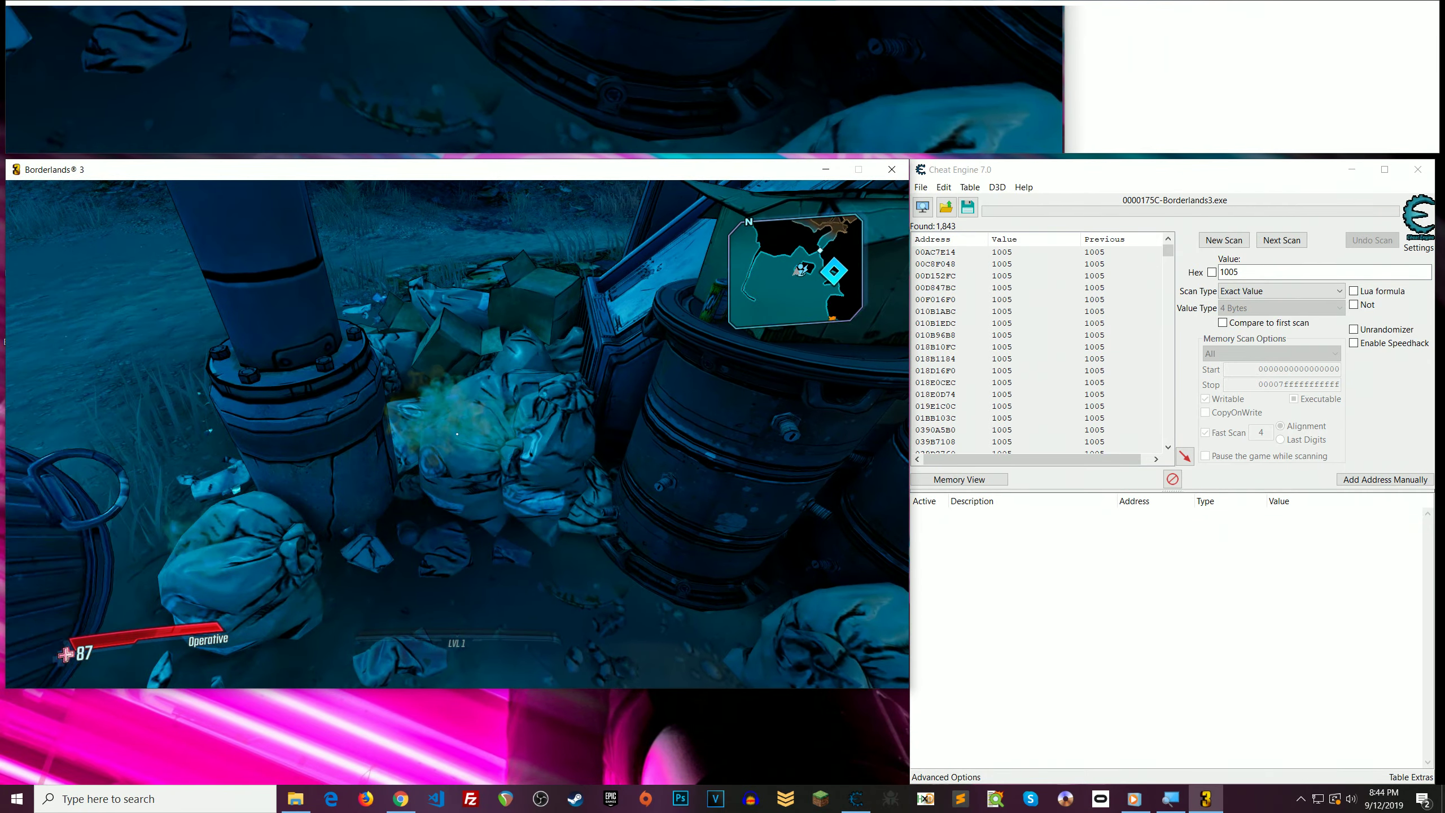
{"action": "key", "text": "s"}
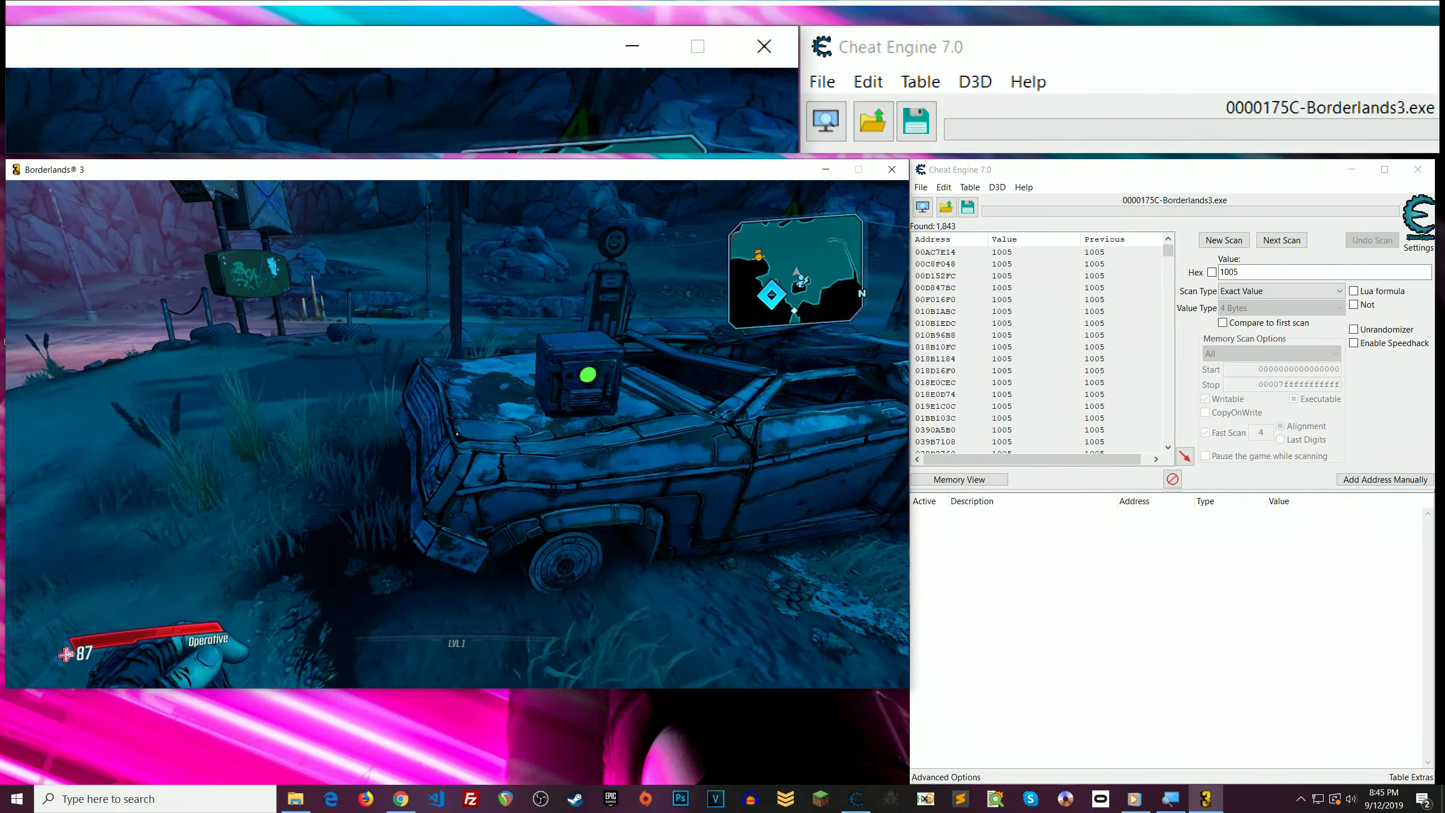
{"action": "key", "text": "e"}
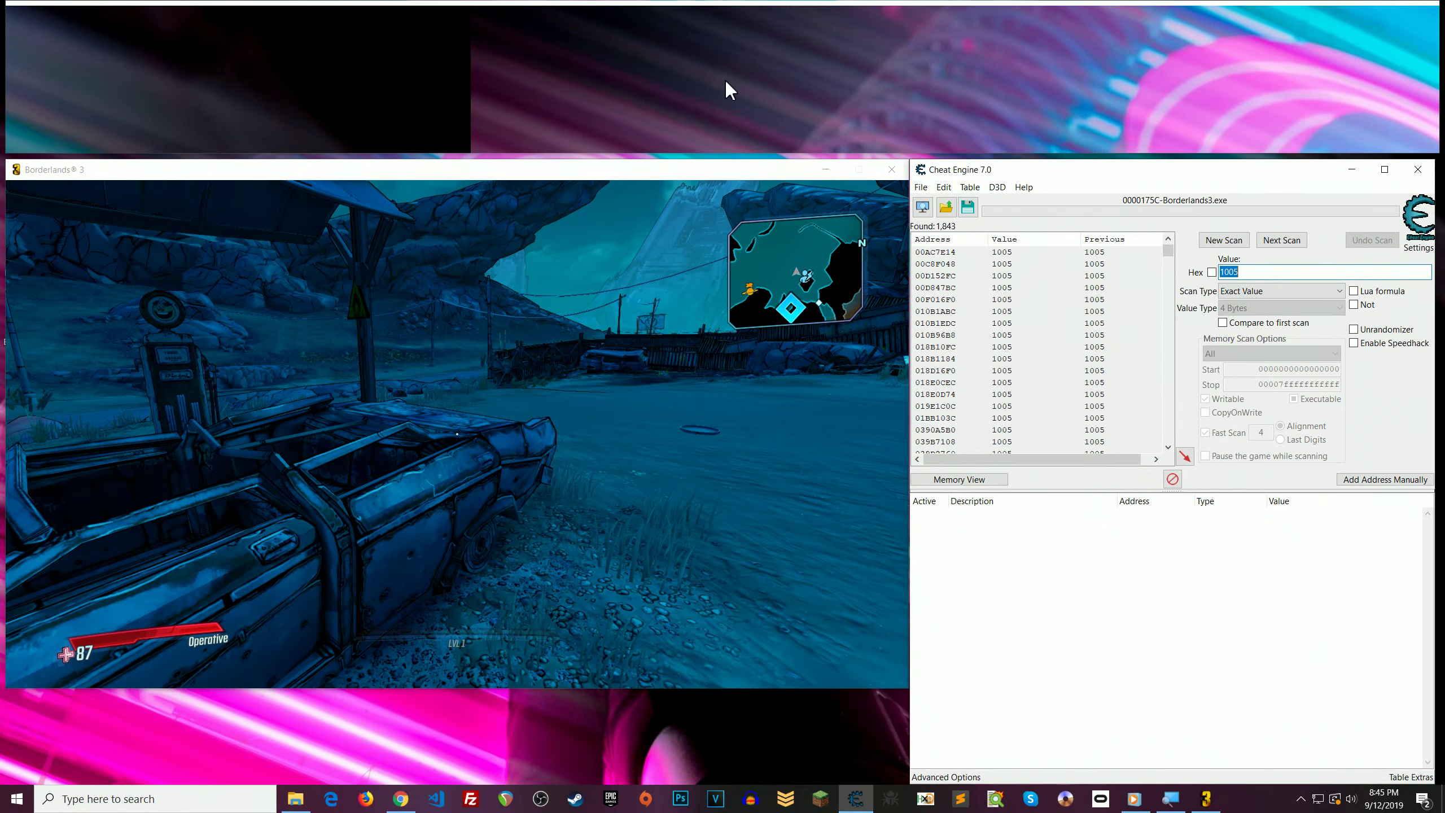
Check the money amount in the game's inventory and narrow the scan results to the value 1010
{"action": "key", "text": "Tab"}
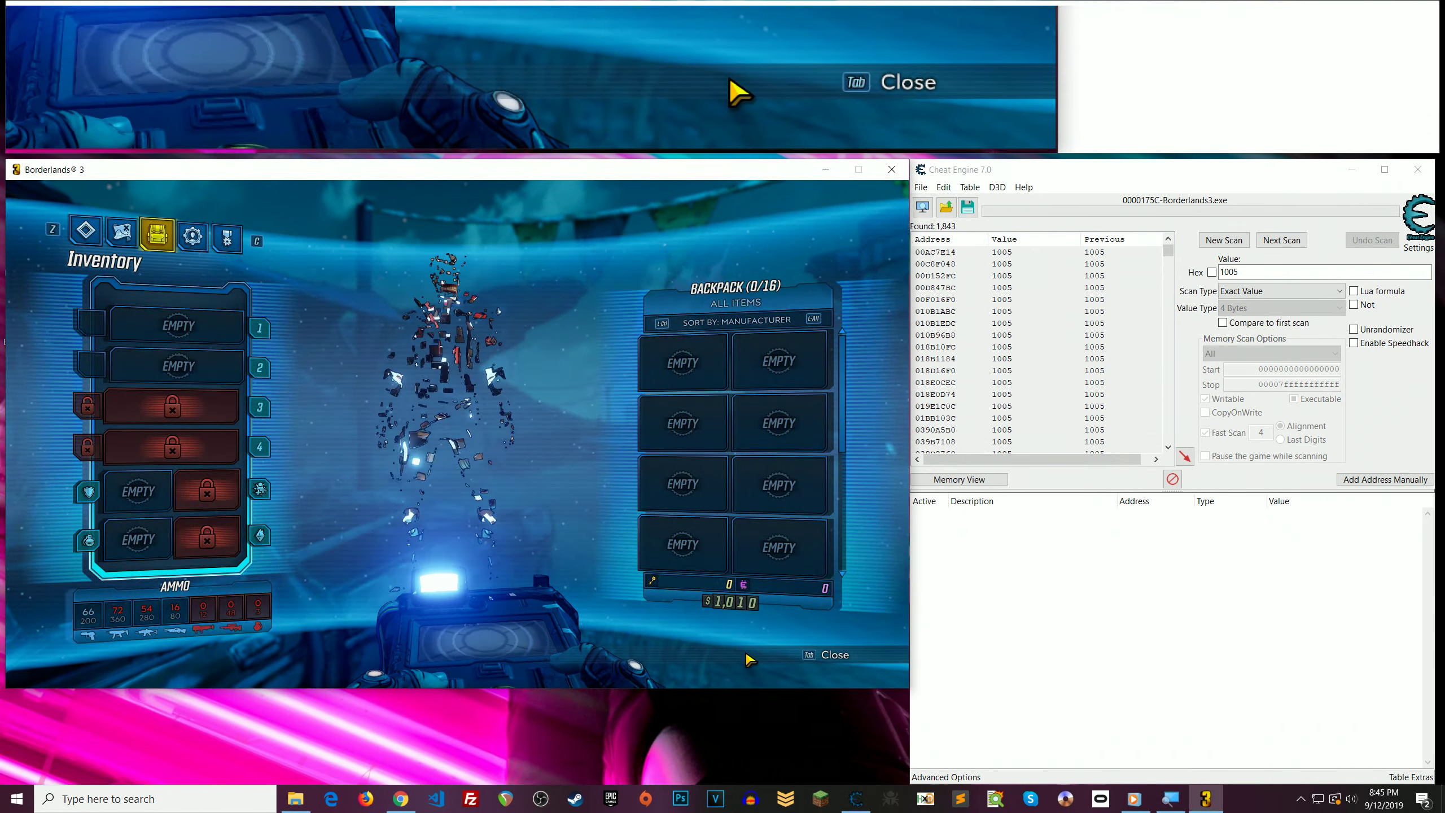
{"action": "double_click", "coordinate": [1235, 272]}
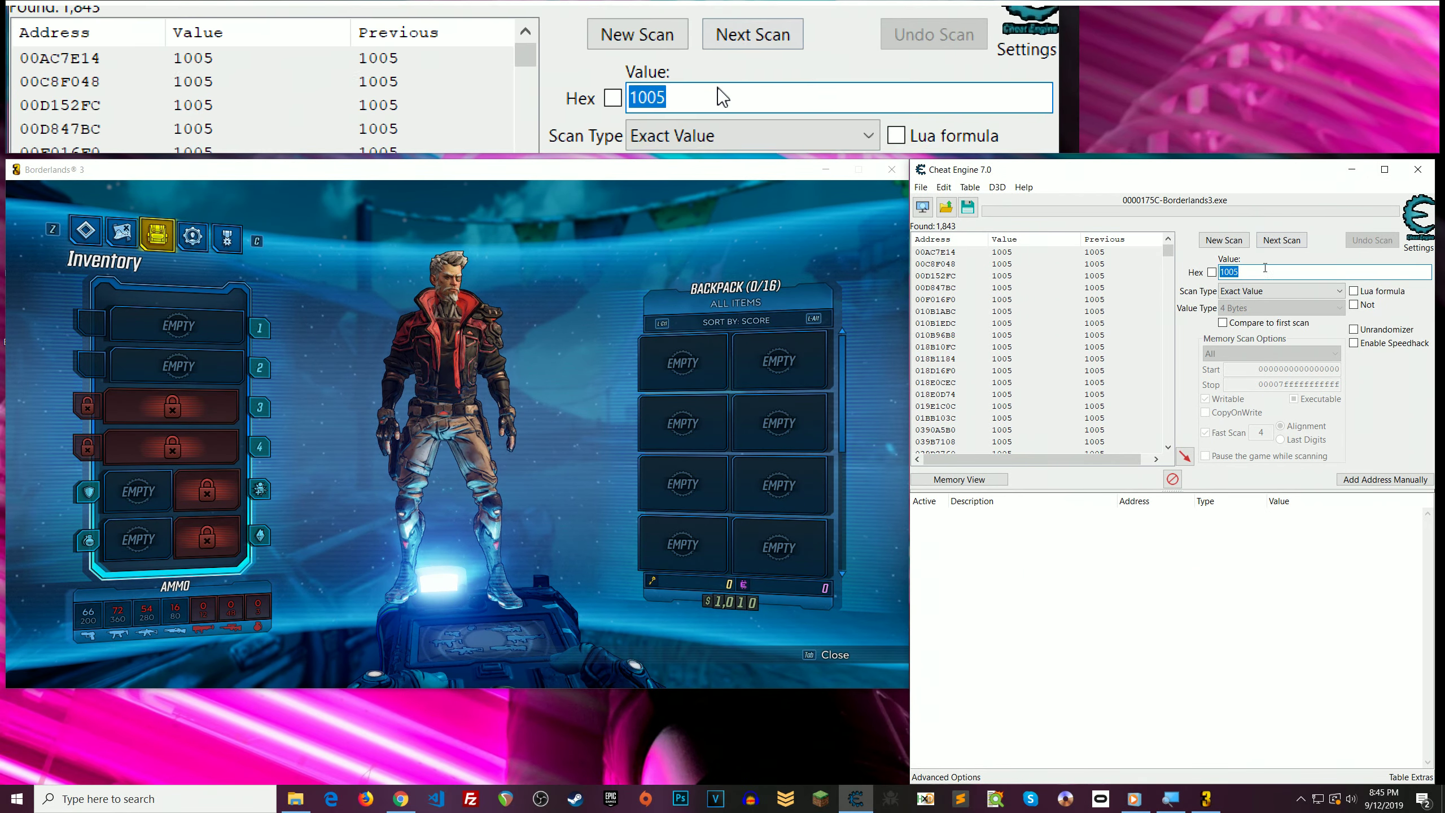
{"action": "type", "text": "1010"}
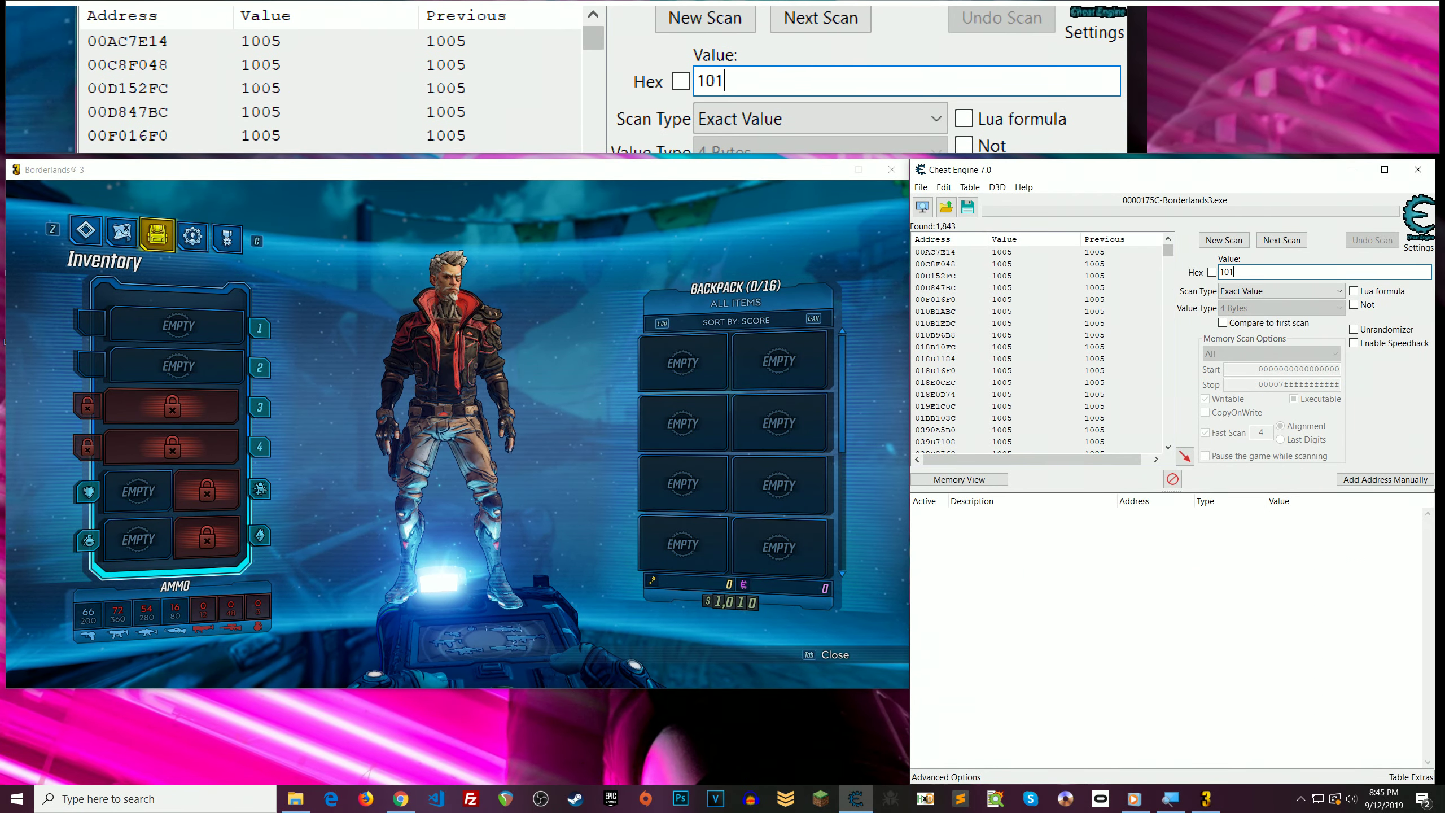
{"action": "left_click", "coordinate": [1285, 242]}
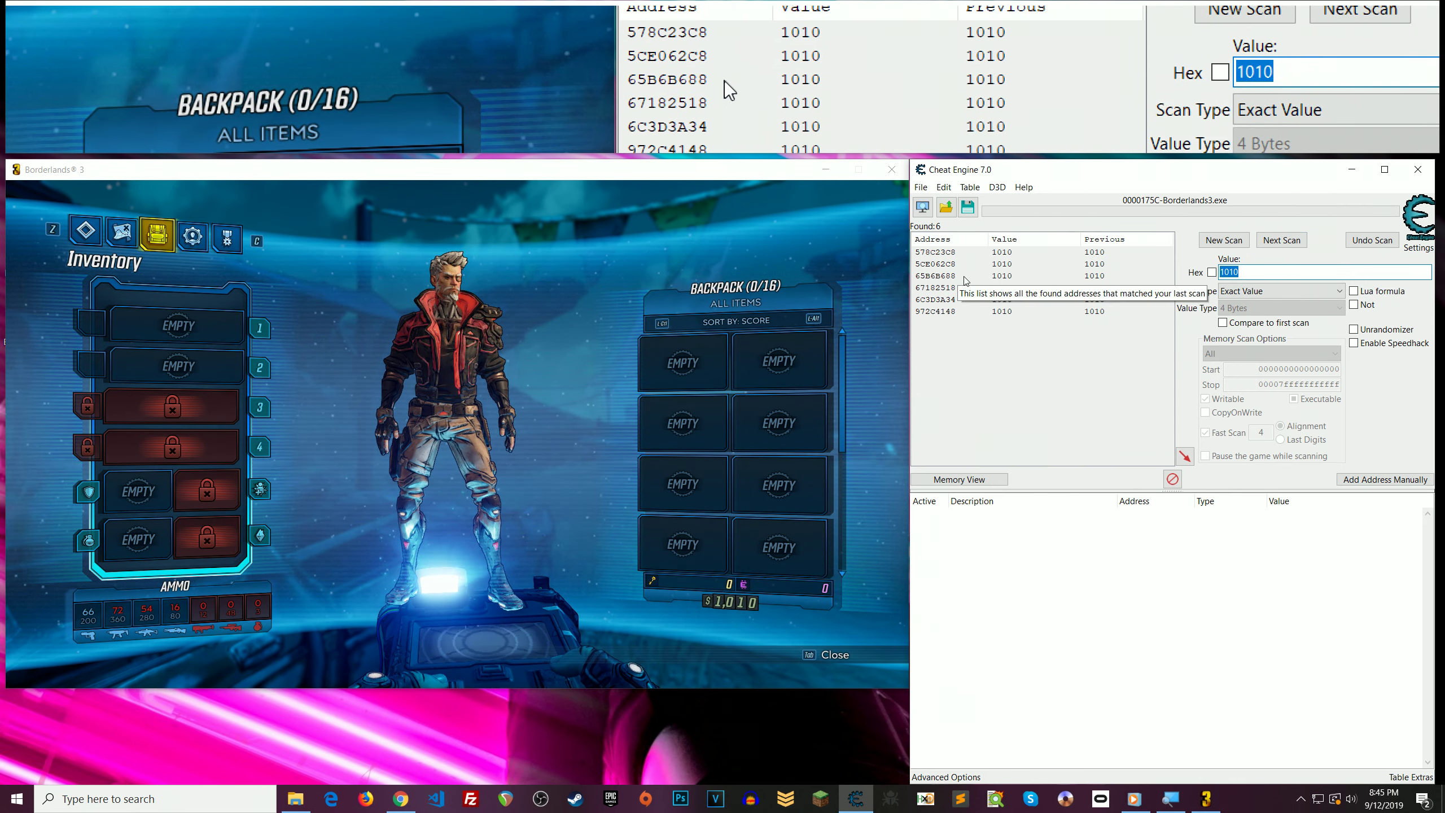
Add all six found addresses, from 578C23C8 to 972C4148, to the address list
{"action": "double_click", "coordinate": [944, 252]}
{"action": "double_click", "coordinate": [945, 263]}
{"action": "double_click", "coordinate": [944, 276]}
{"action": "double_click", "coordinate": [944, 288]}
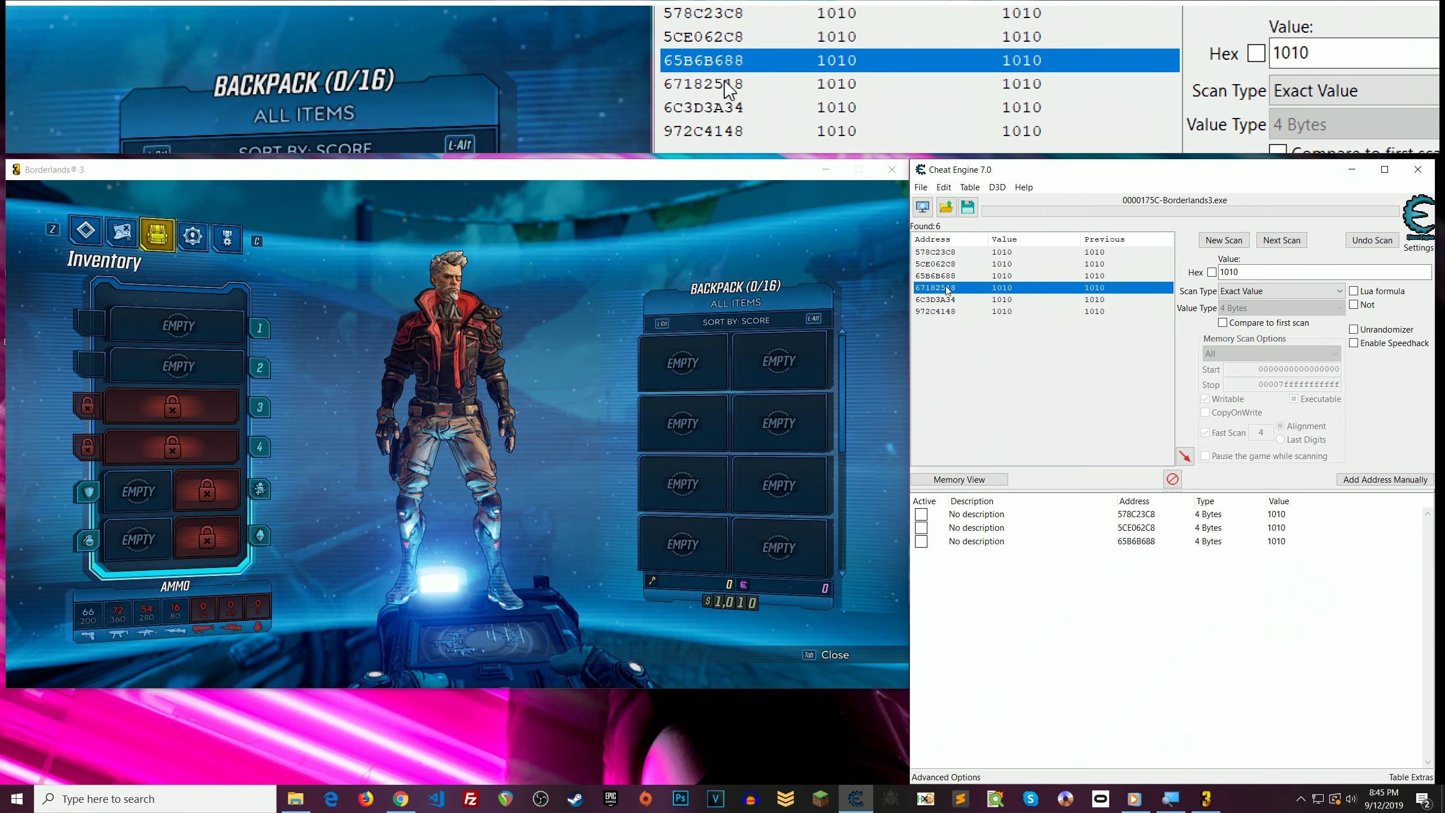
{"action": "double_click", "coordinate": [943, 299]}
{"action": "double_click", "coordinate": [944, 312]}
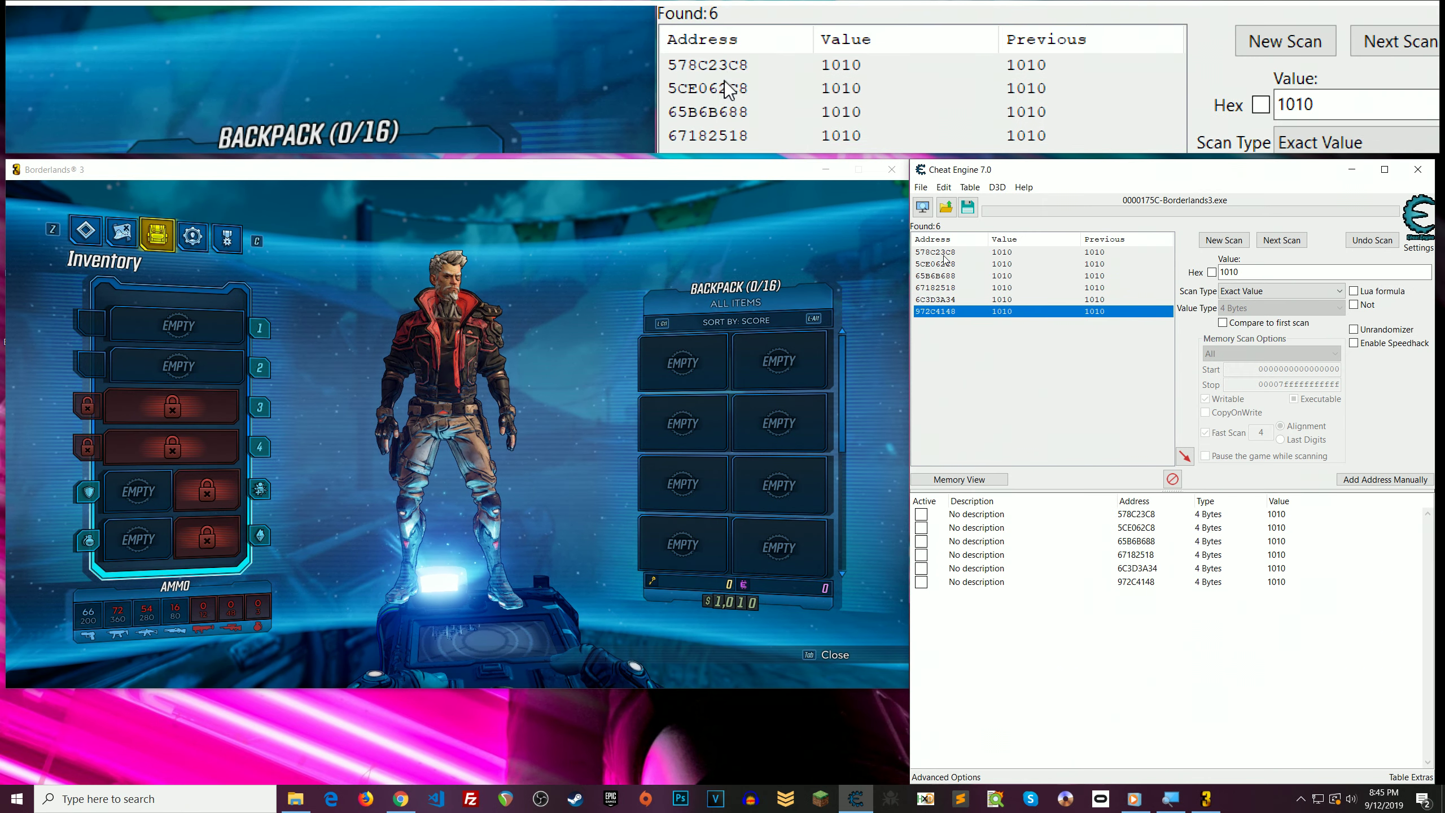
{"action": "left_click", "coordinate": [945, 252]}
{"action": "left_click_drag", "start_coordinate": [944, 255], "coordinate": [1019, 462]}
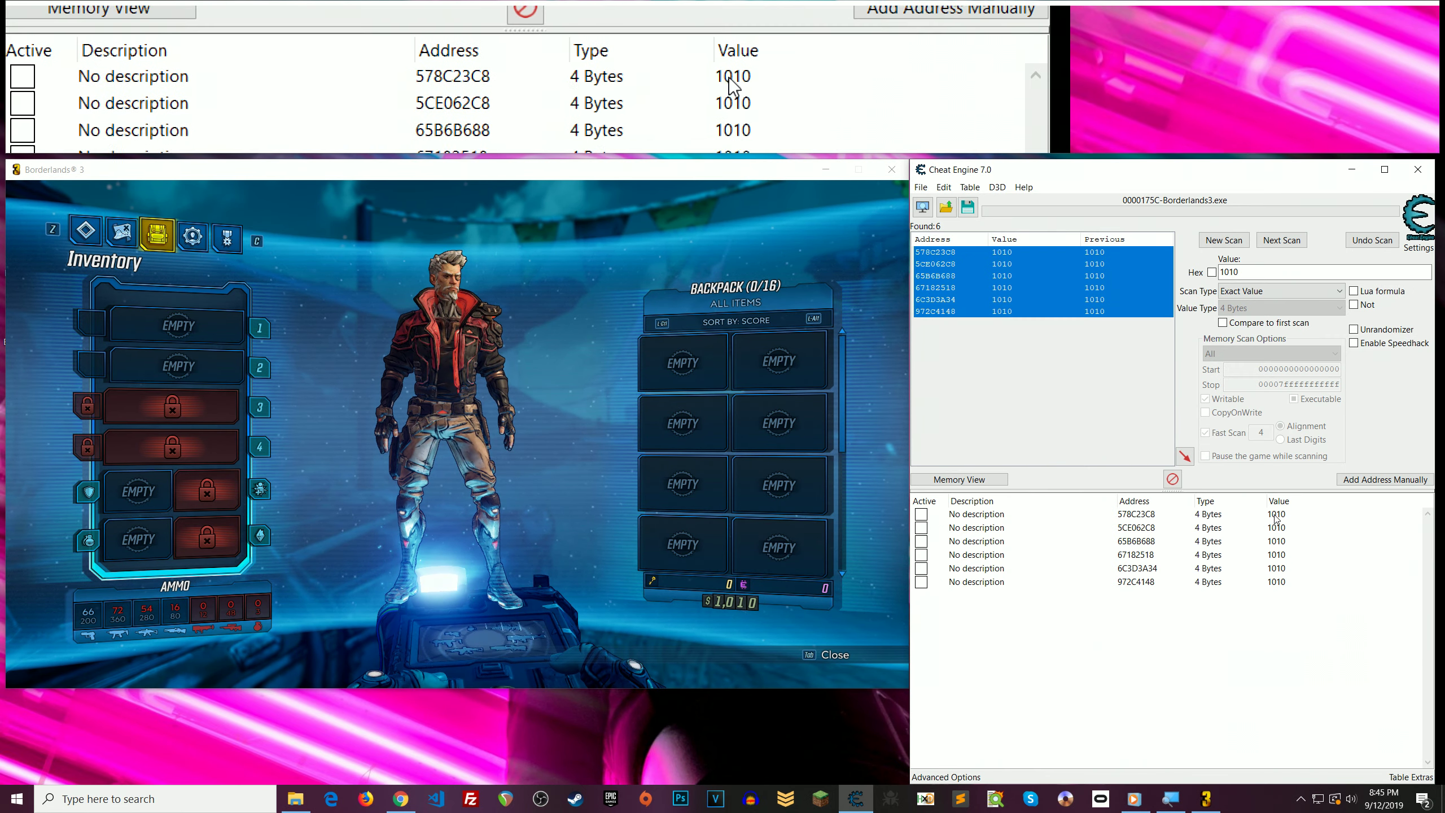
{"action": "left_click", "coordinate": [1279, 514]}
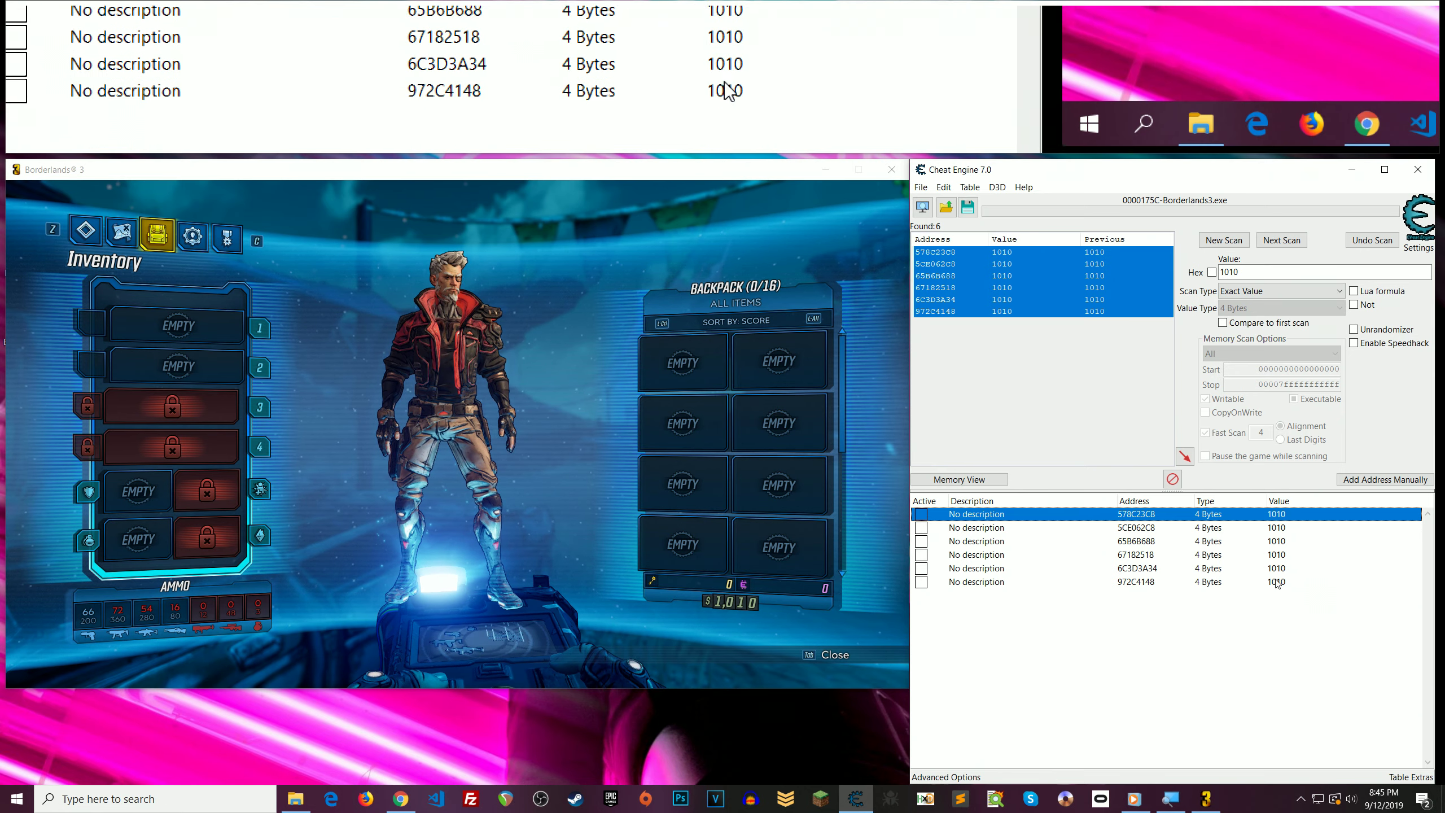
{"action": "left_click", "coordinate": [1274, 583], "text": "shift"}
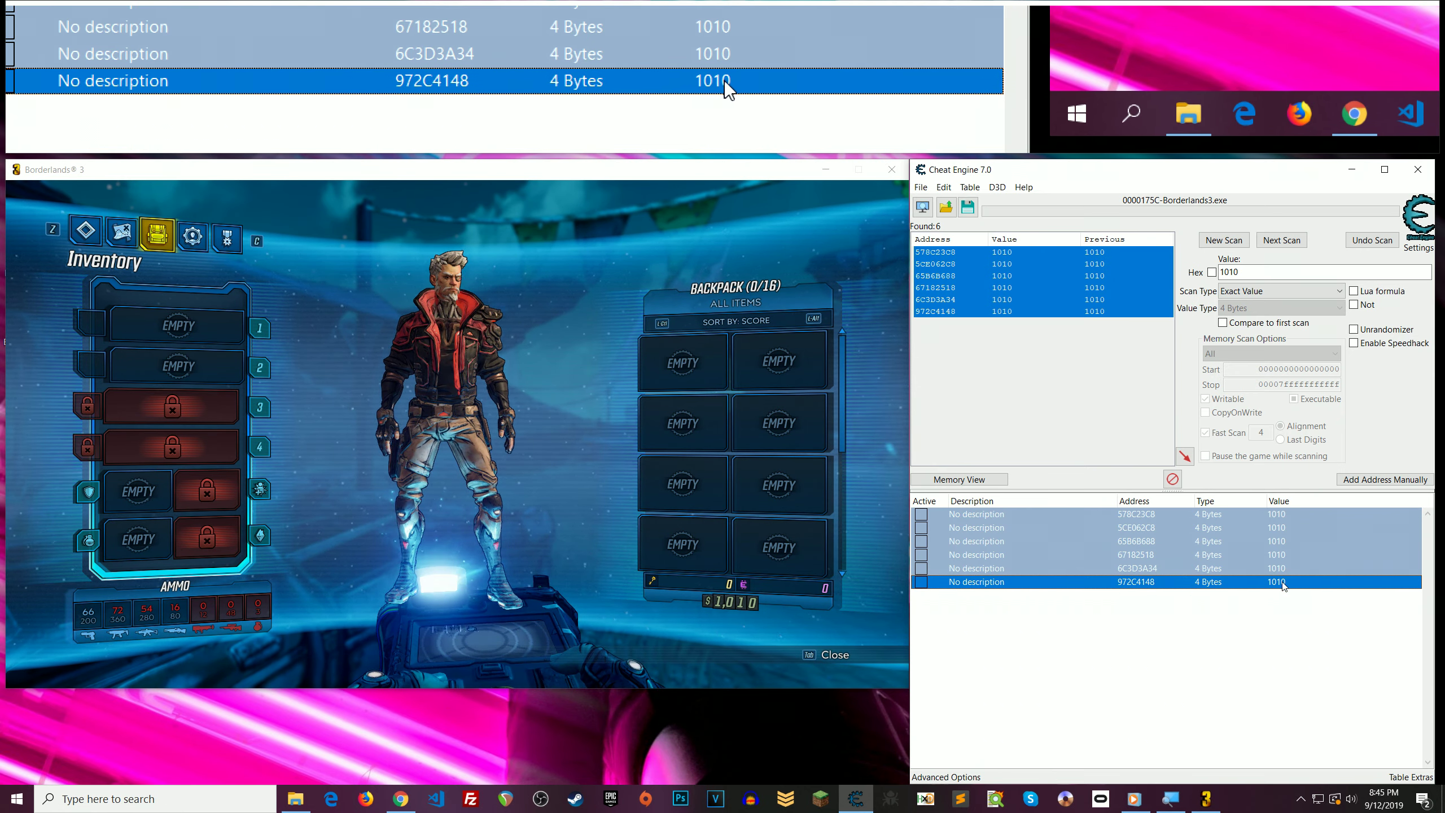
{"action": "left_click", "coordinate": [1279, 514]}
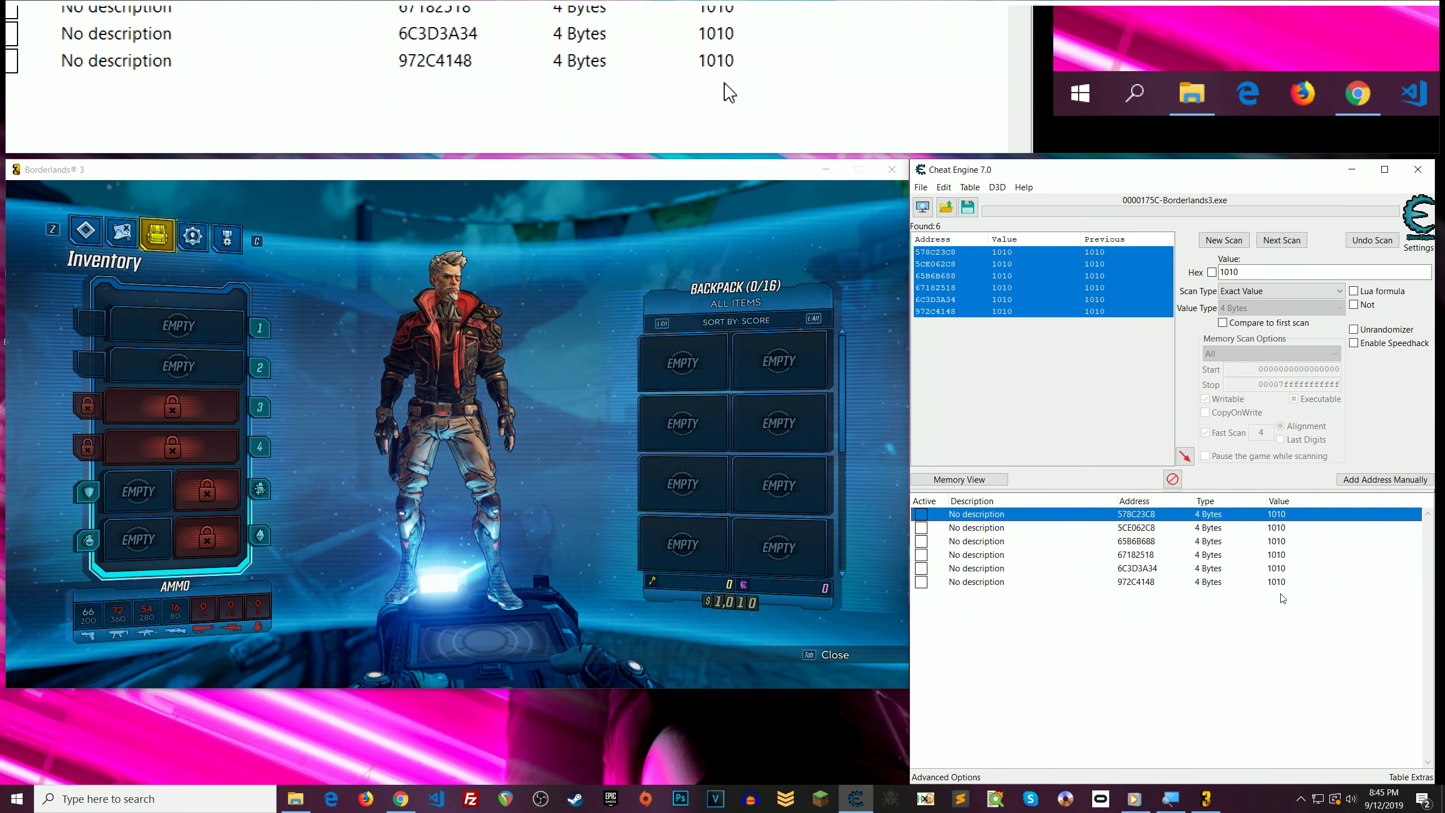
{"action": "left_click", "coordinate": [1283, 582], "text": "shift"}
{"action": "right_click", "coordinate": [1284, 587]}
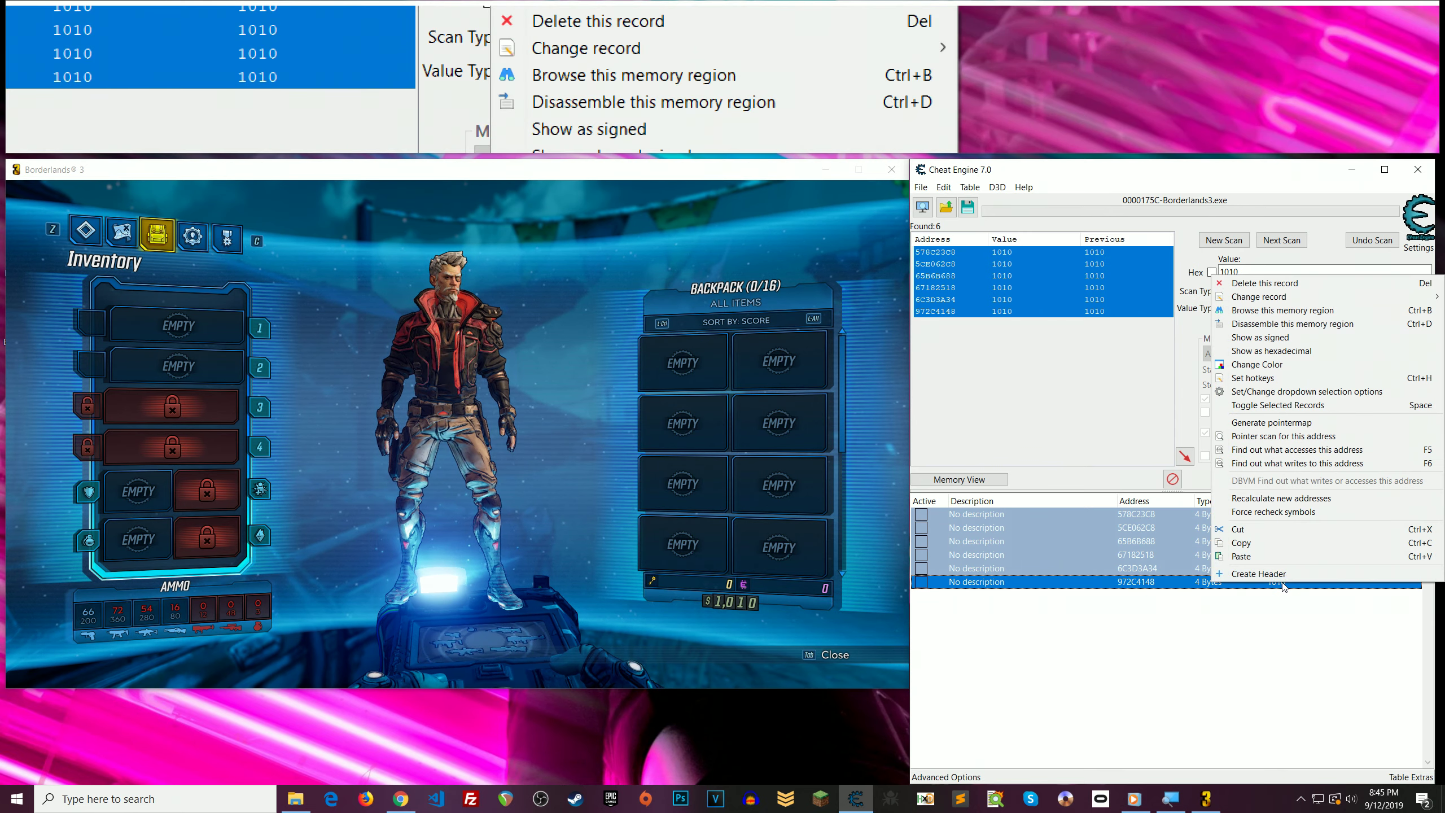
{"action": "mouse_move", "coordinate": [1260, 298]}
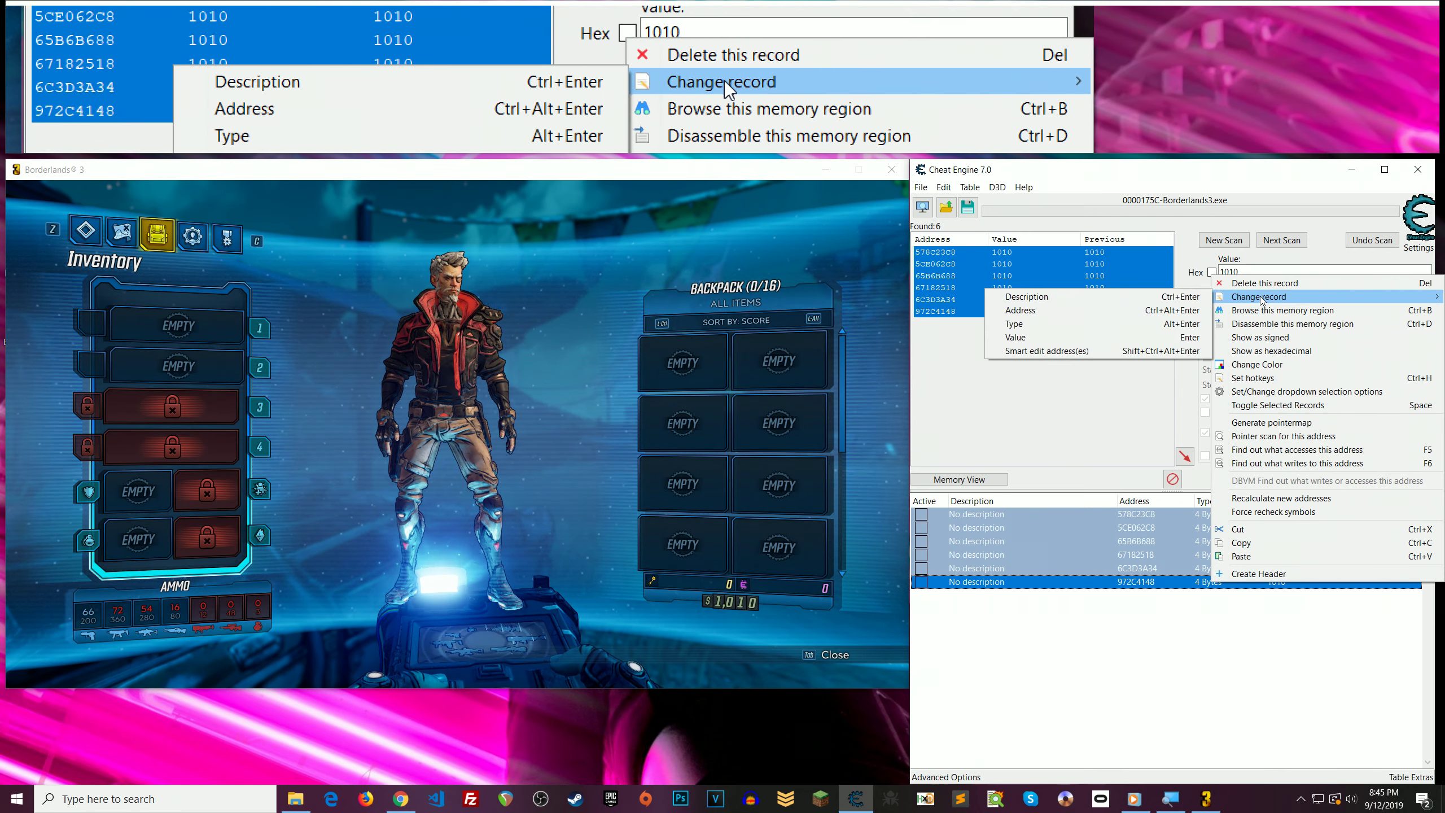
{"action": "left_click", "coordinate": [1019, 342]}
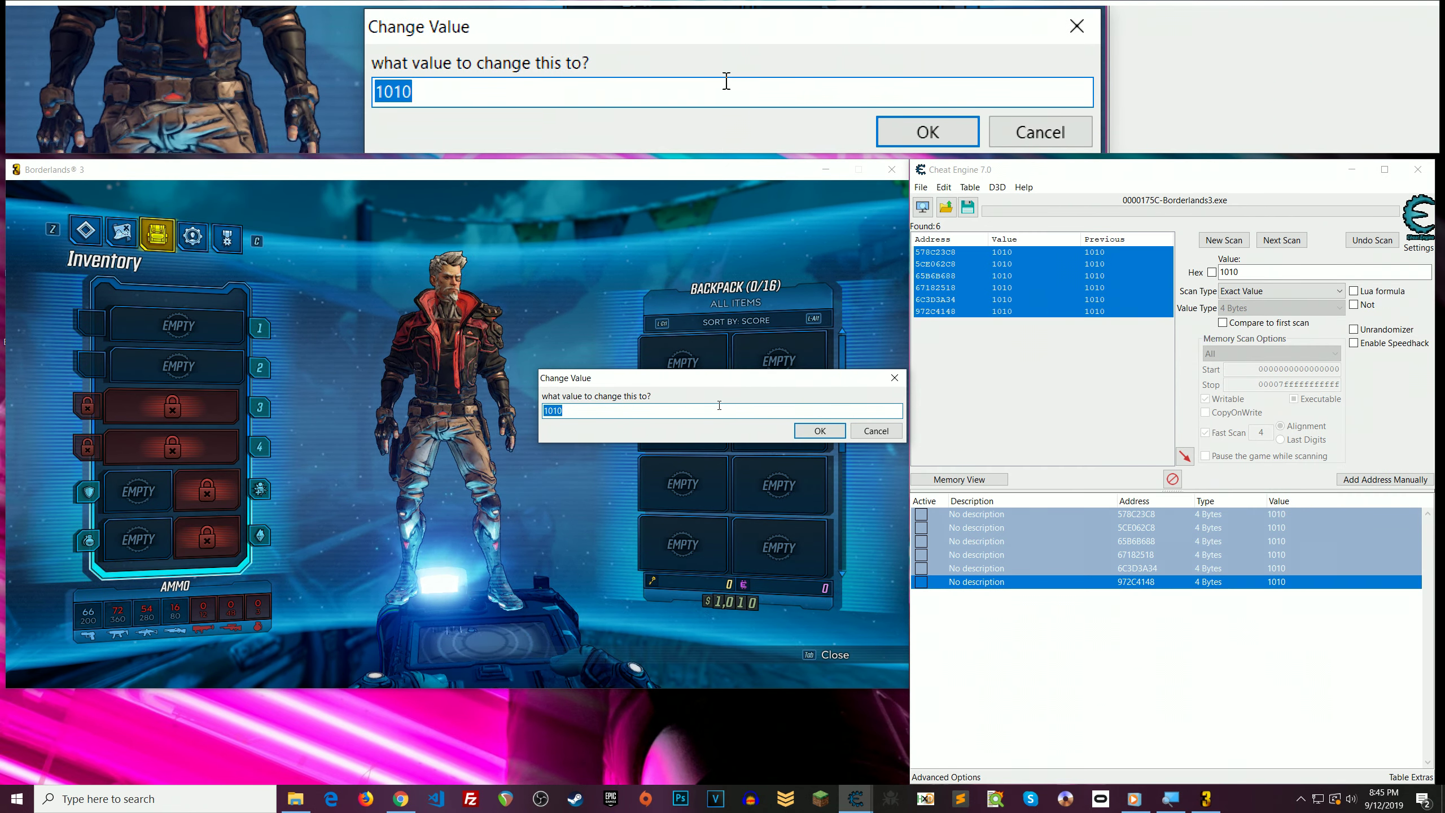
{"action": "type", "text": "9999999999"}
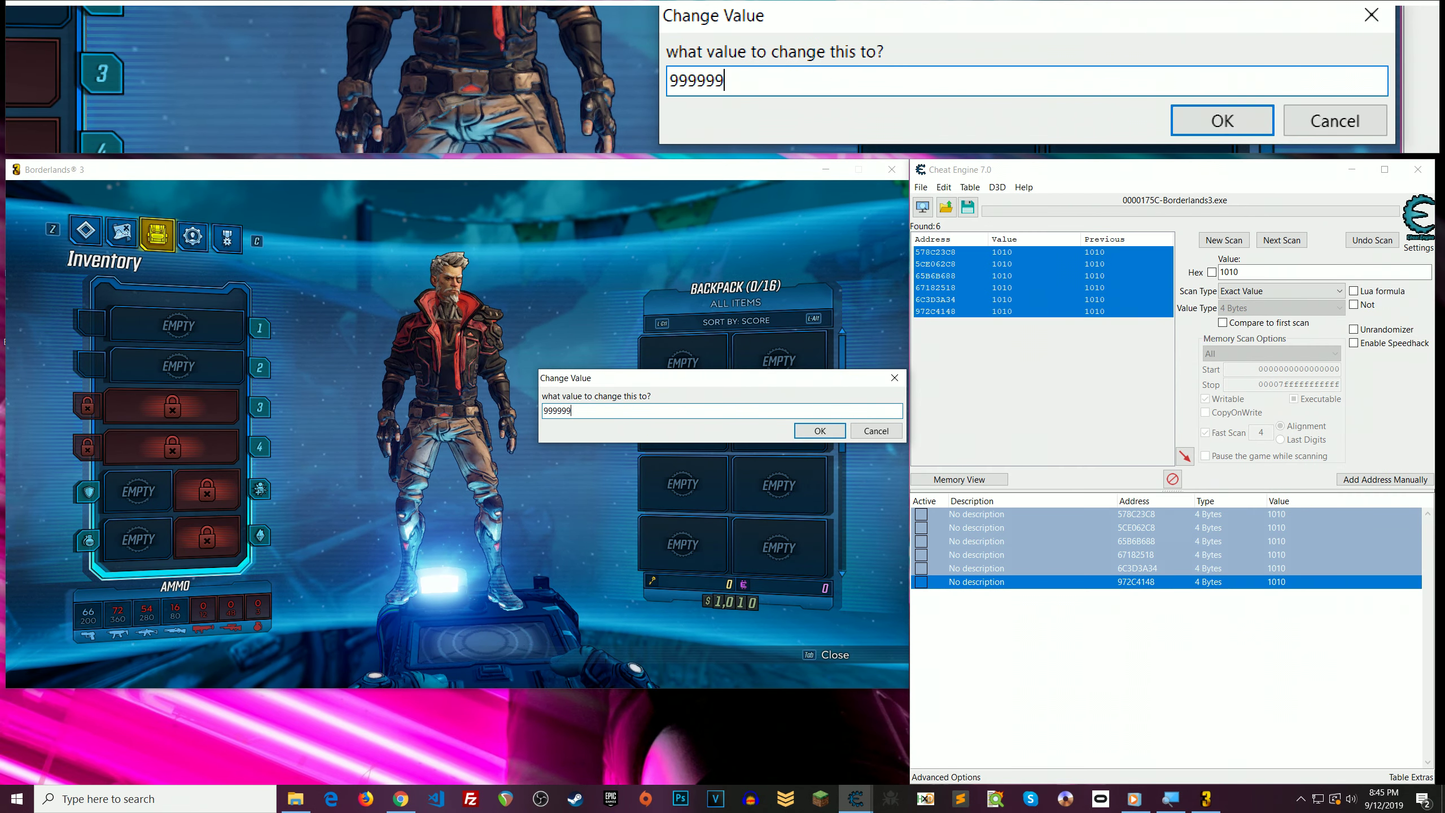
{"action": "left_click", "coordinate": [820, 431]}
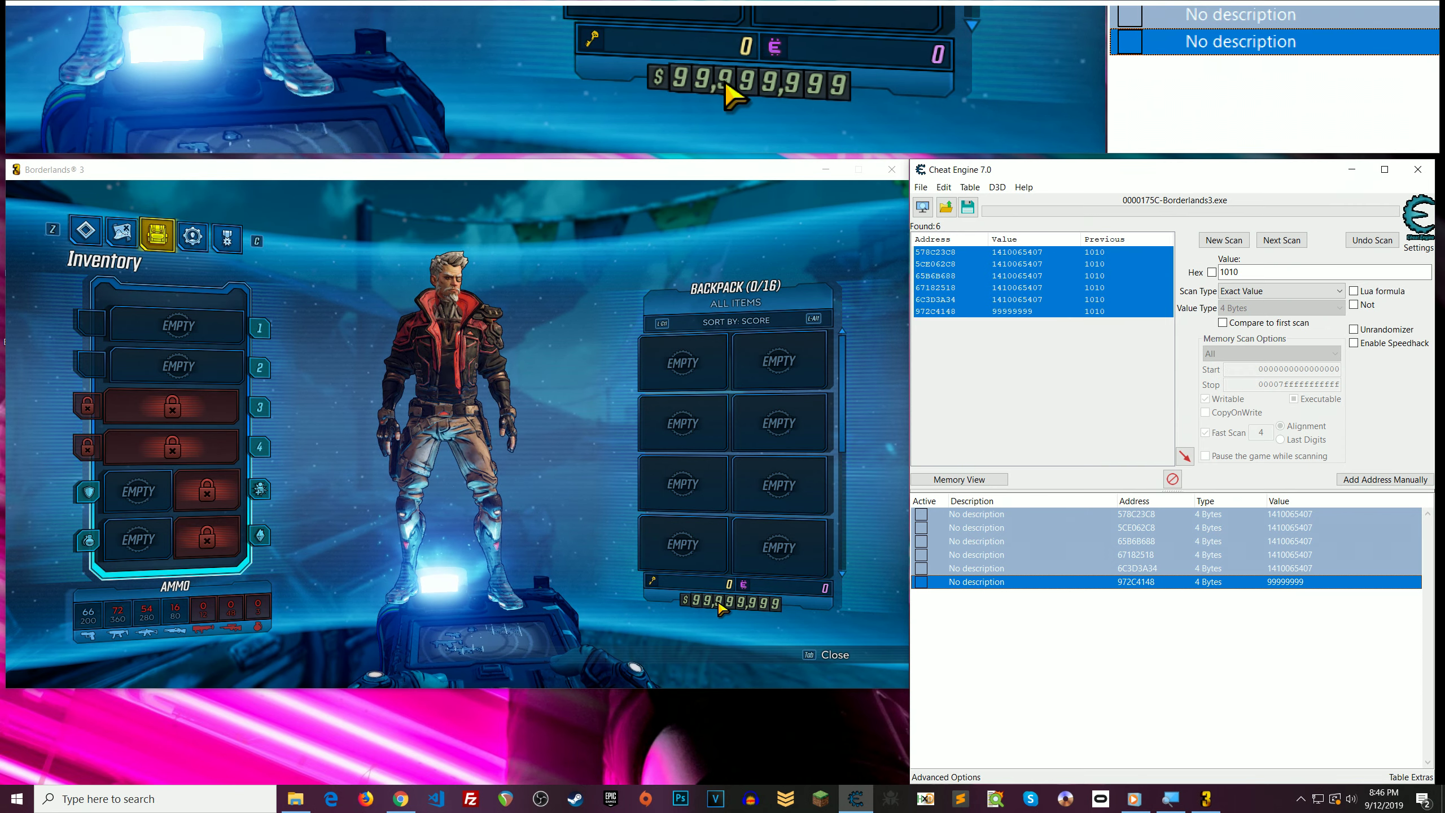
{"action": "double_click", "coordinate": [1289, 584]}
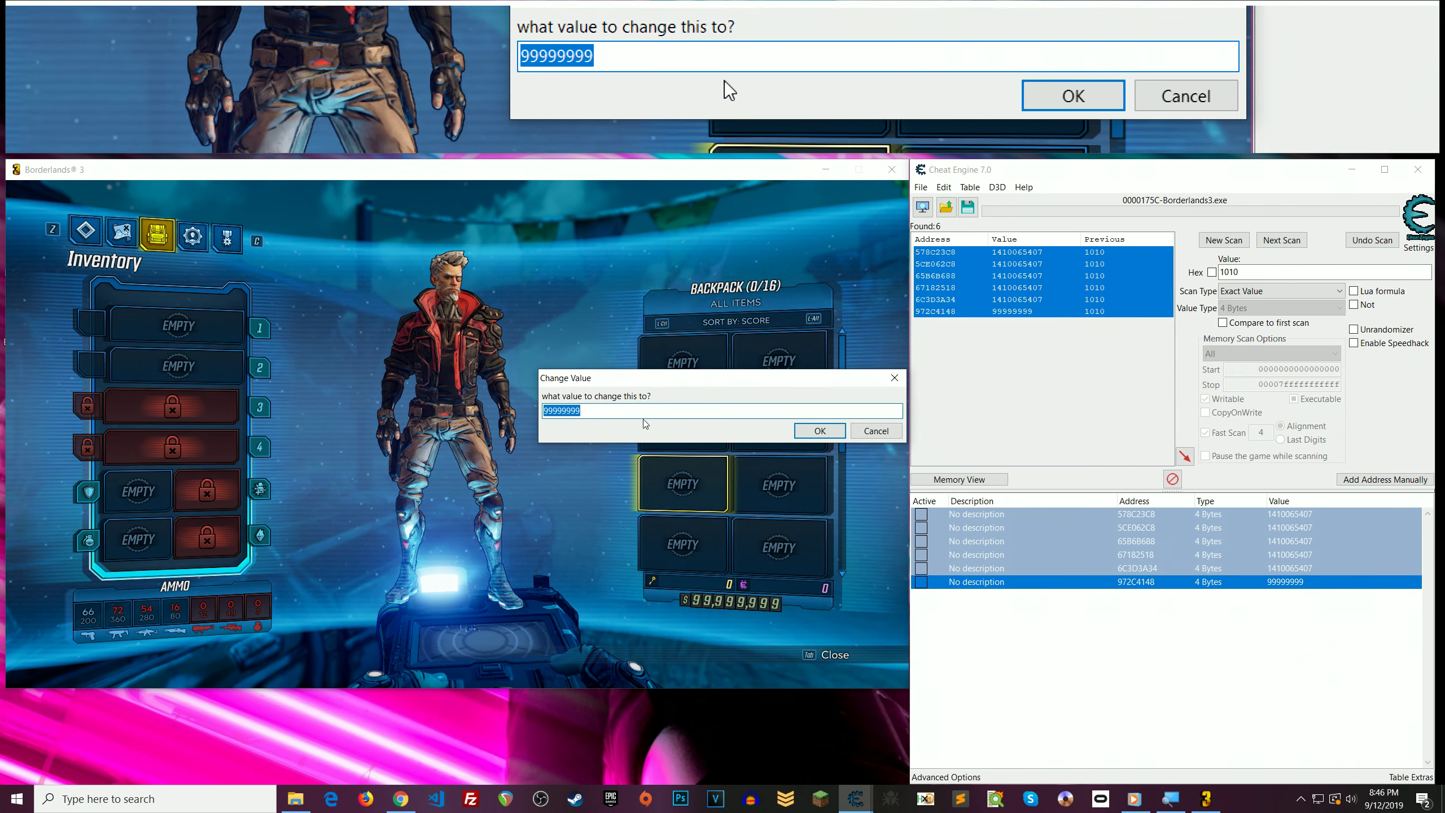
{"action": "type", "text": "999"}
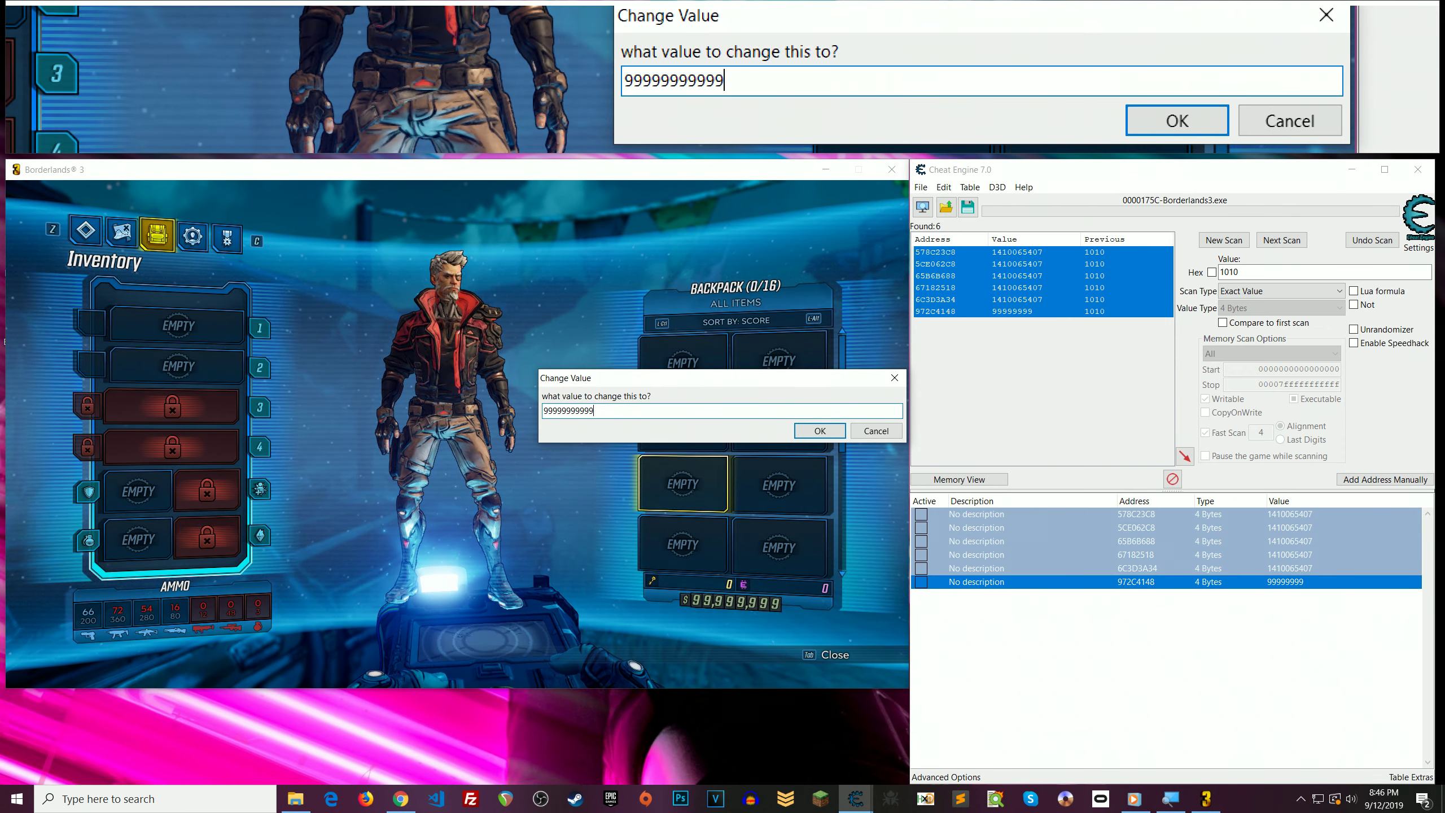
{"action": "key", "text": "Return"}
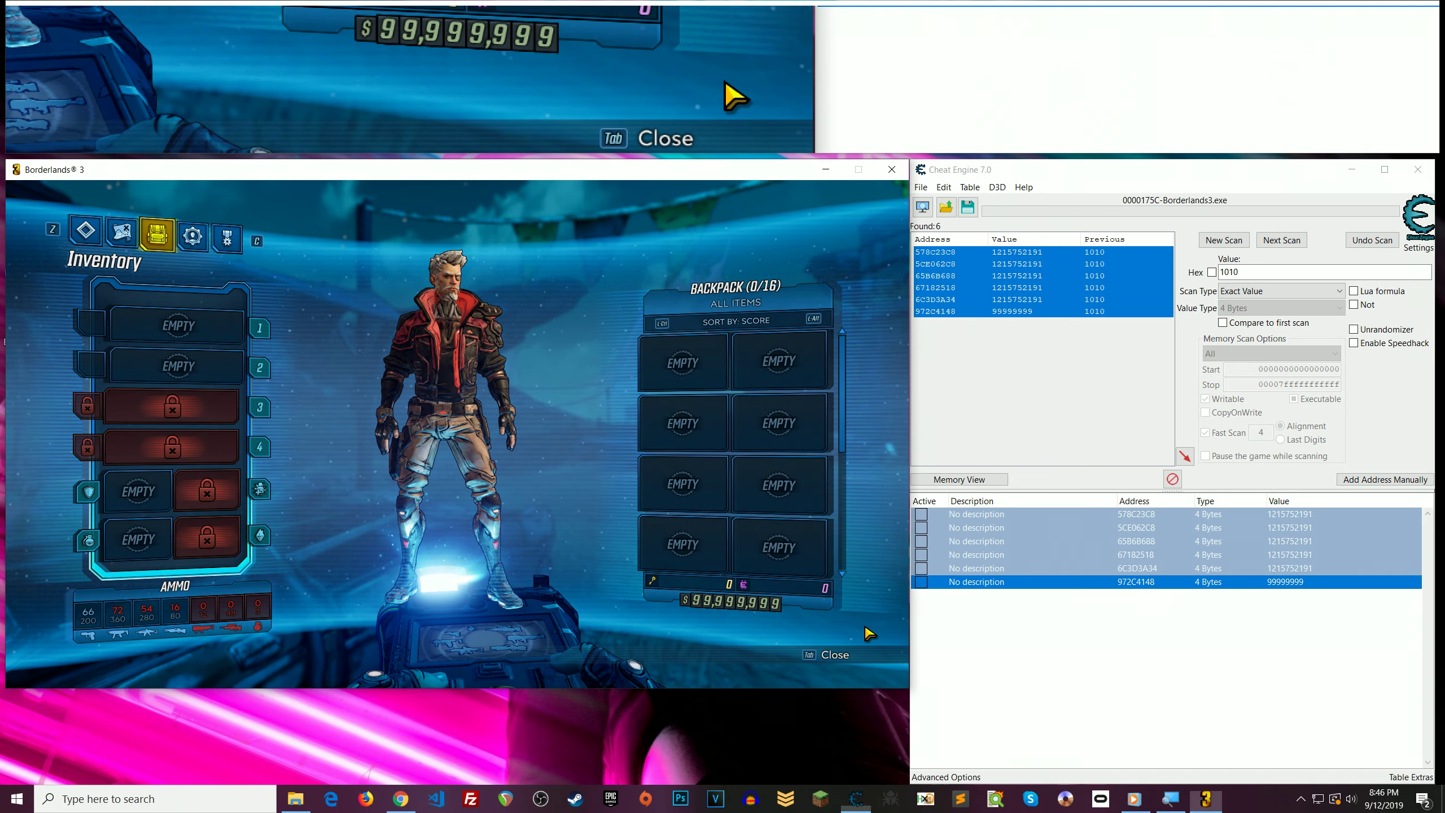
{"action": "left_click", "coordinate": [1292, 568]}
{"action": "left_click", "coordinate": [1293, 519], "text": "shift"}
{"action": "right_click", "coordinate": [1293, 519]}
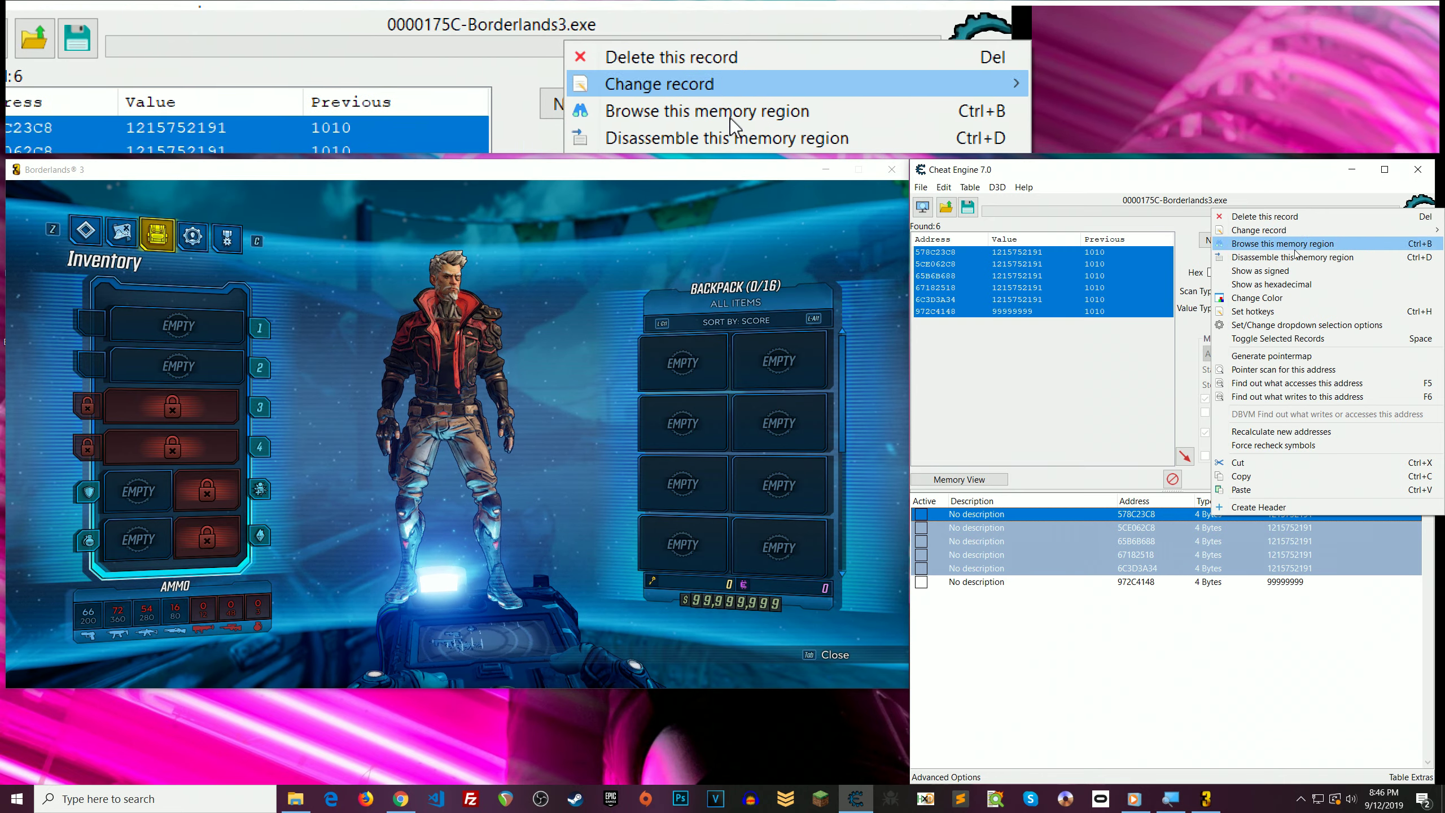
{"action": "left_click", "coordinate": [1302, 585]}
{"action": "left_click", "coordinate": [1298, 518], "text": "shift"}
{"action": "right_click", "coordinate": [1298, 519]}
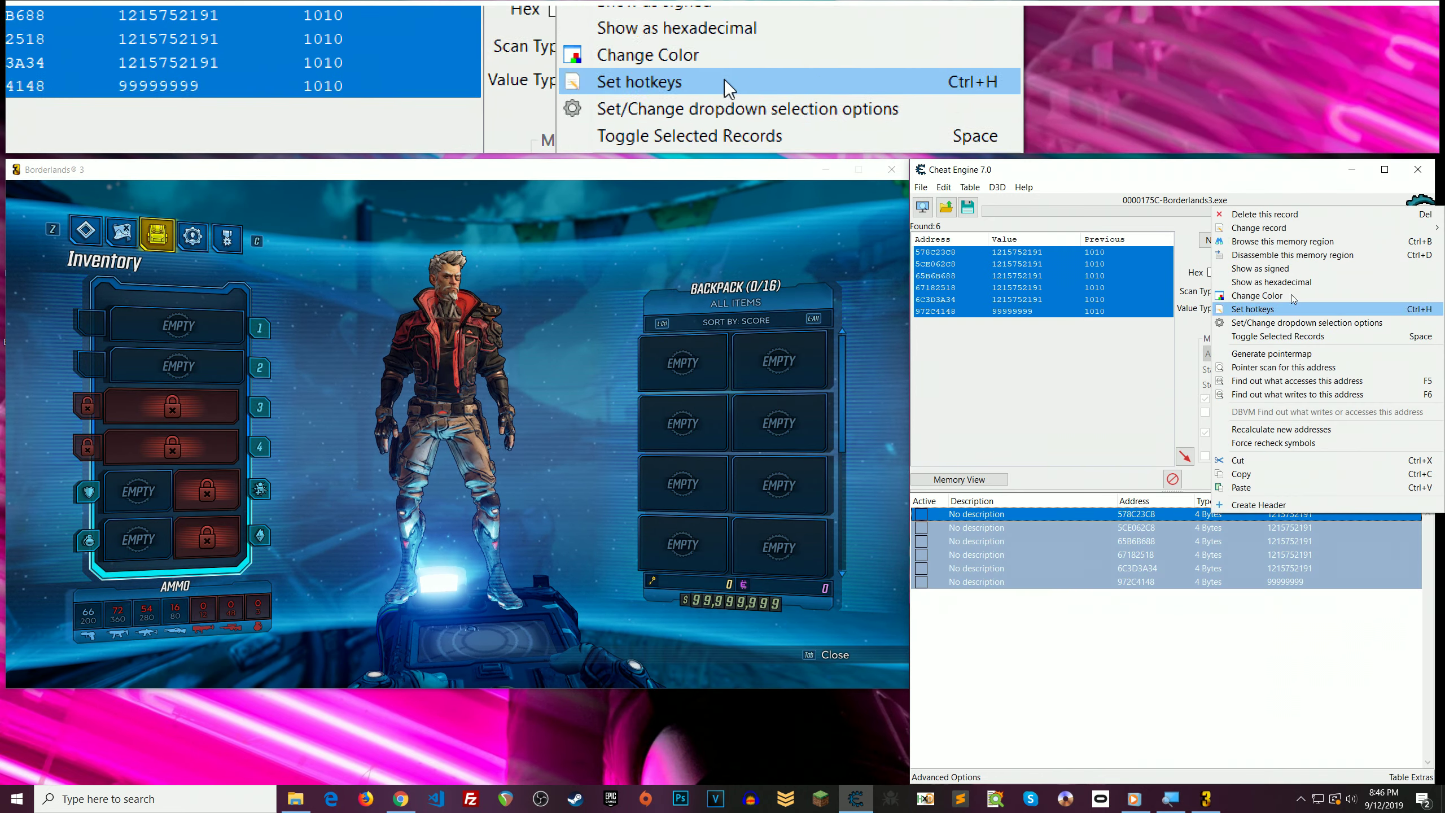
{"action": "mouse_move", "coordinate": [1276, 234]}
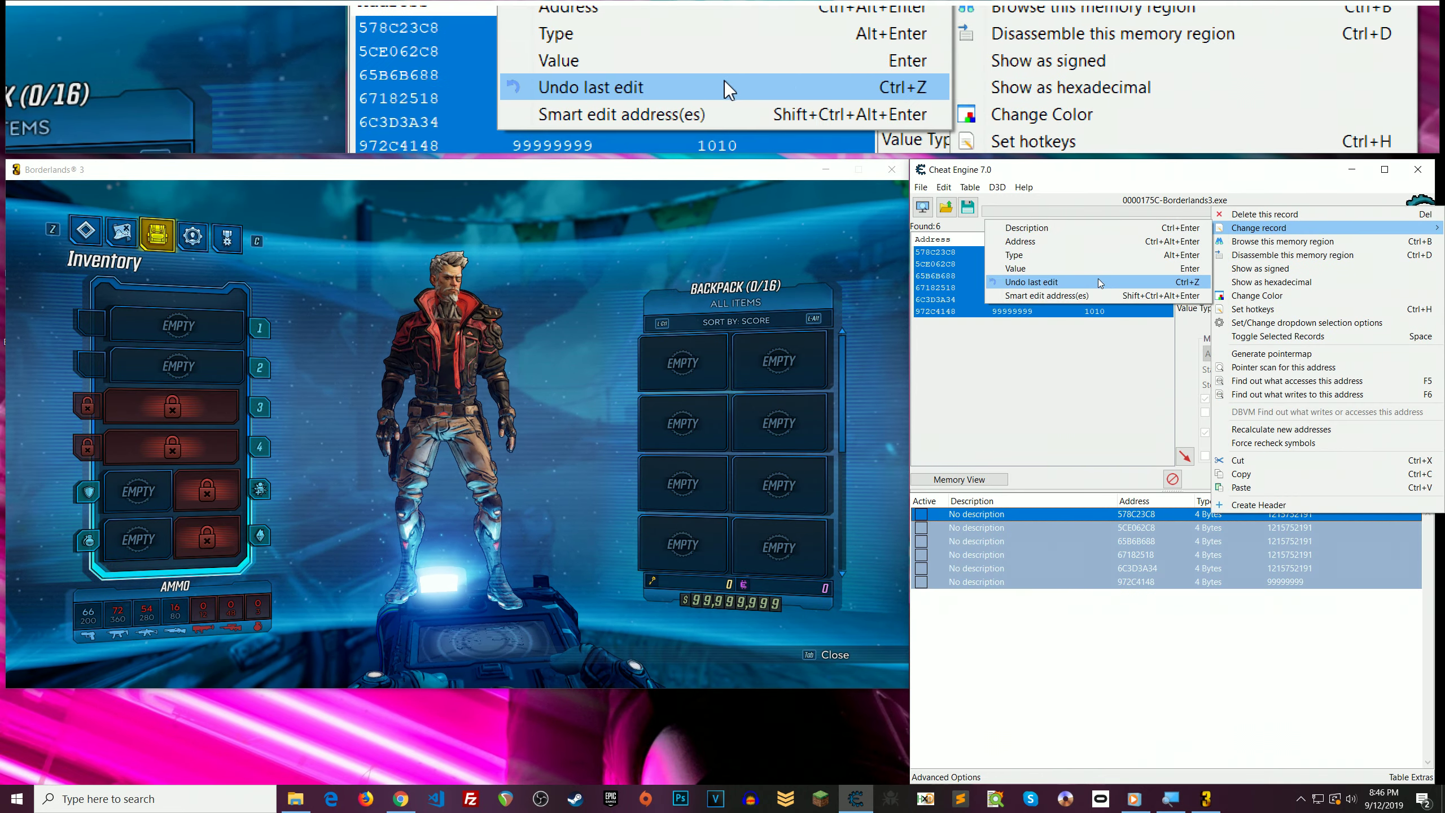
{"action": "left_click", "coordinate": [1069, 272]}
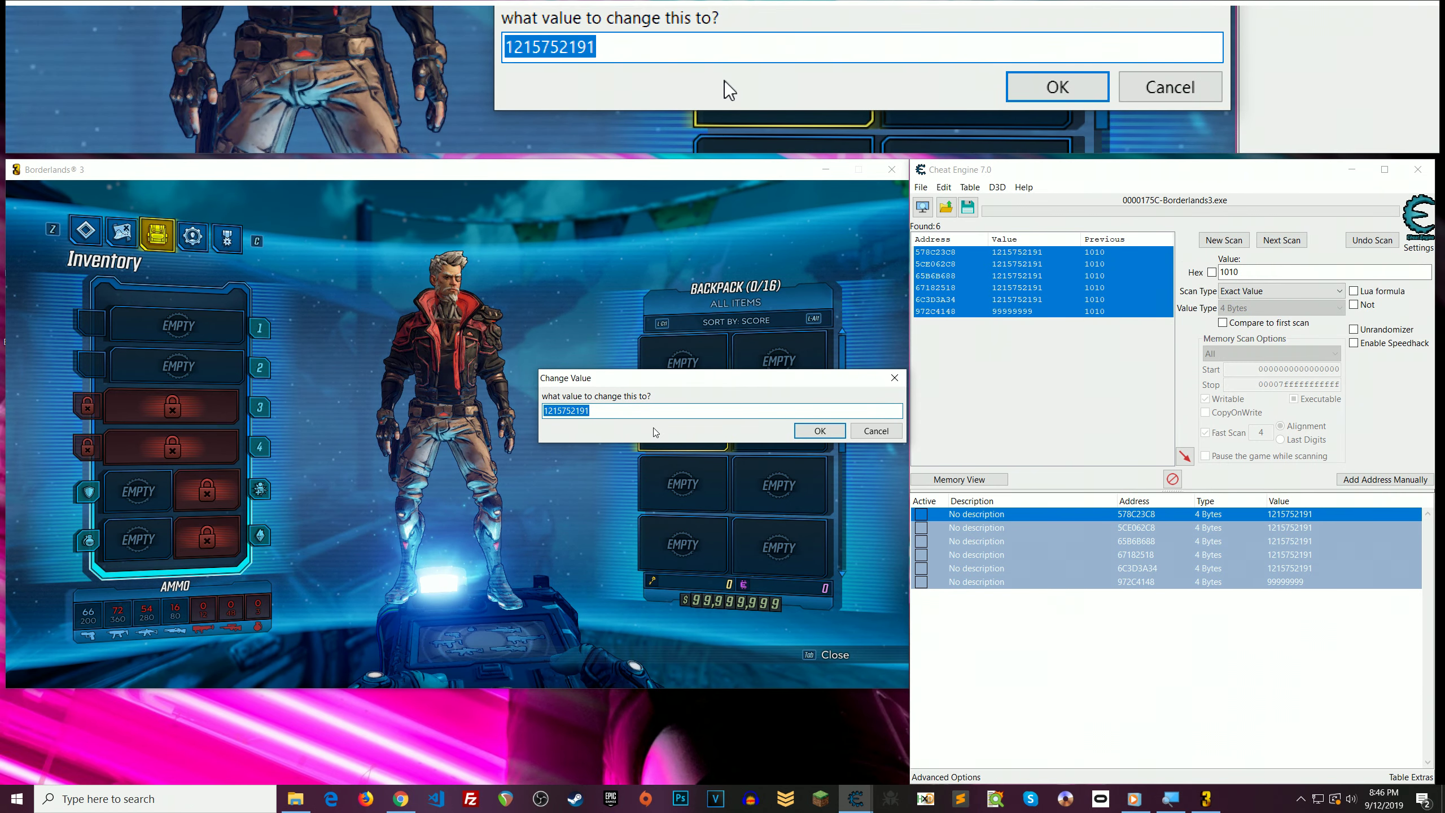
{"action": "type", "text": "99999999"}
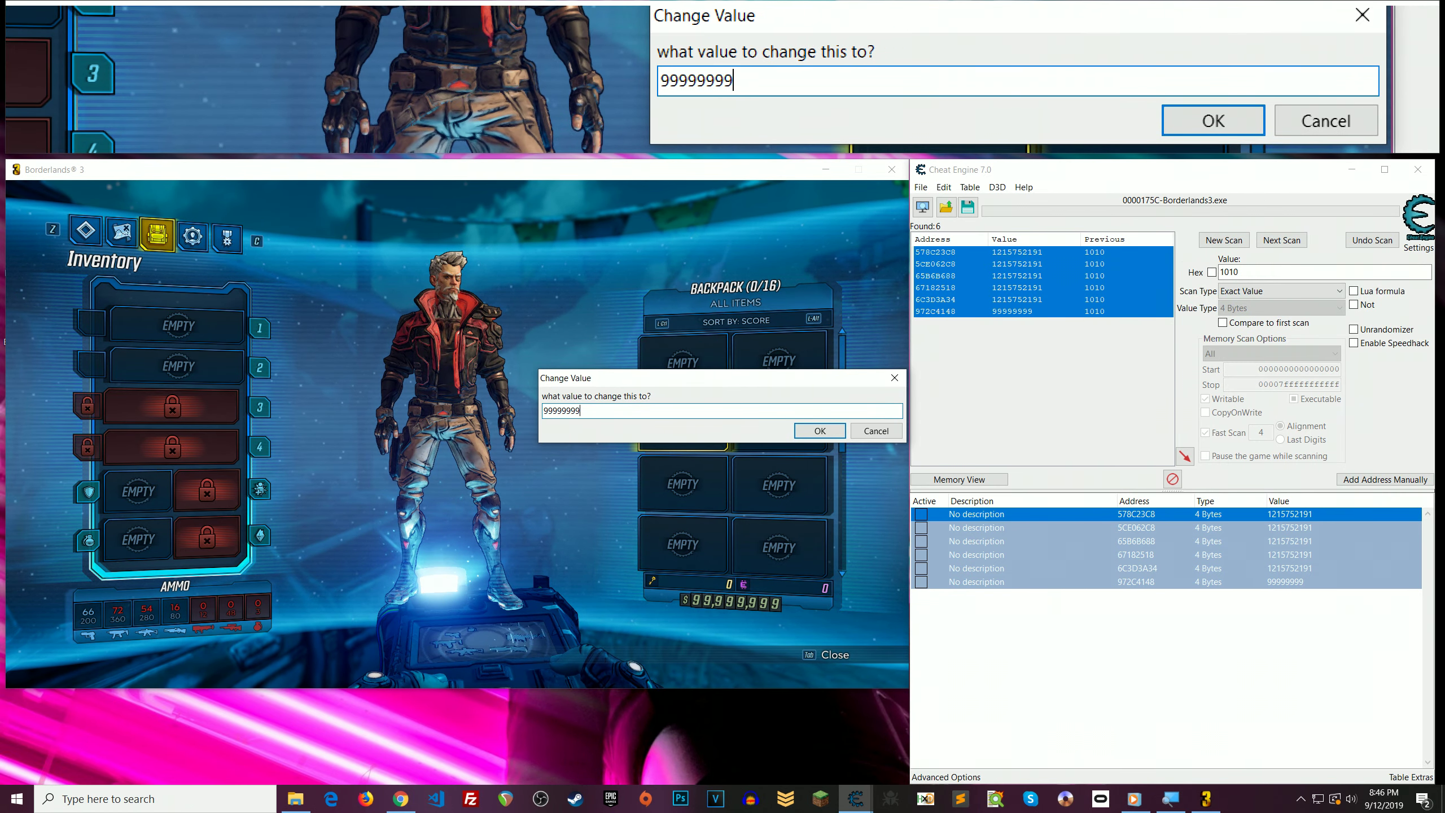
{"action": "type", "text": "99"}
{"action": "key", "text": "Return"}
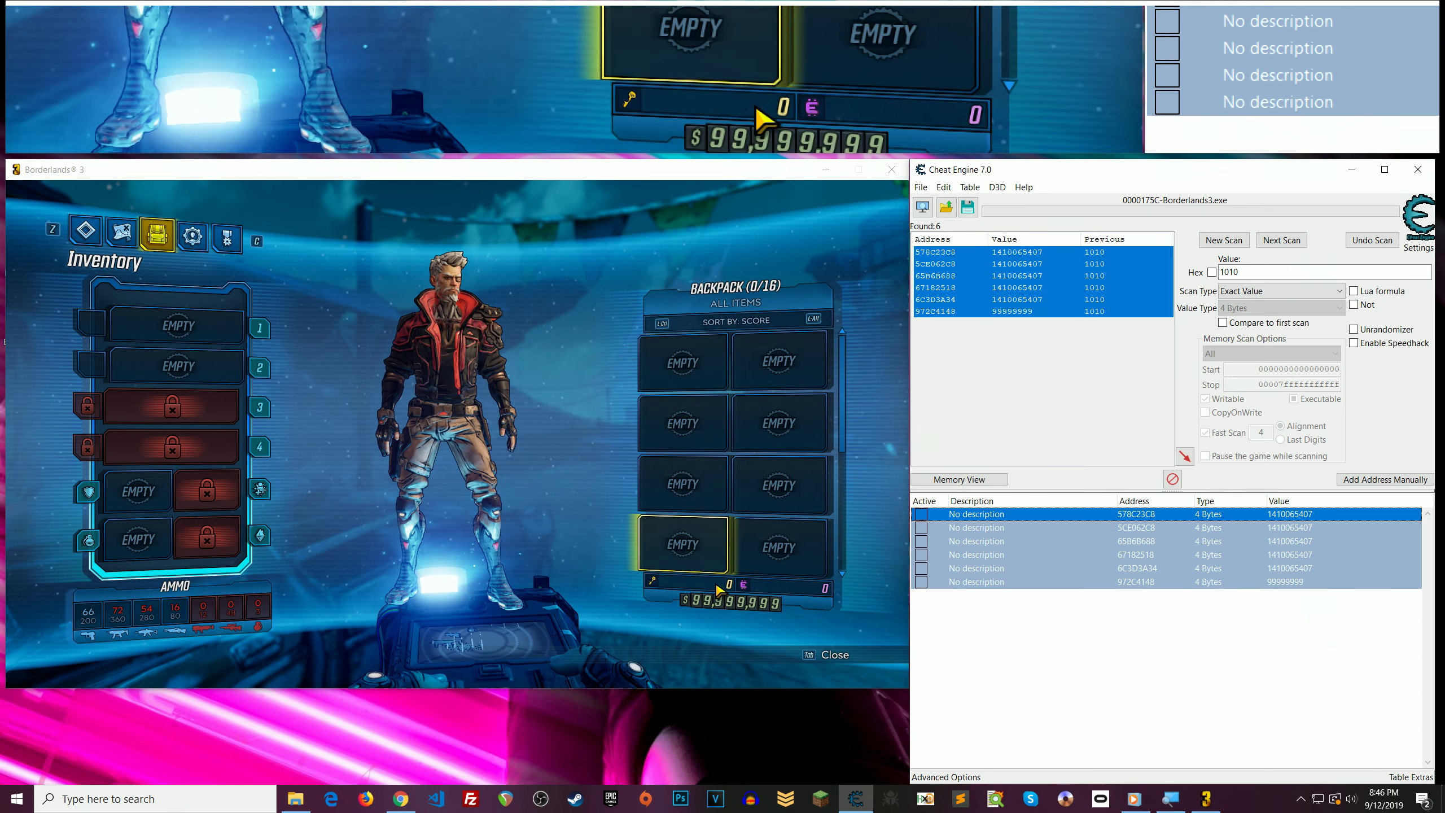
Switch to the game, then close and reopen the inventory to check the money amount
{"action": "left_click", "coordinate": [707, 606]}
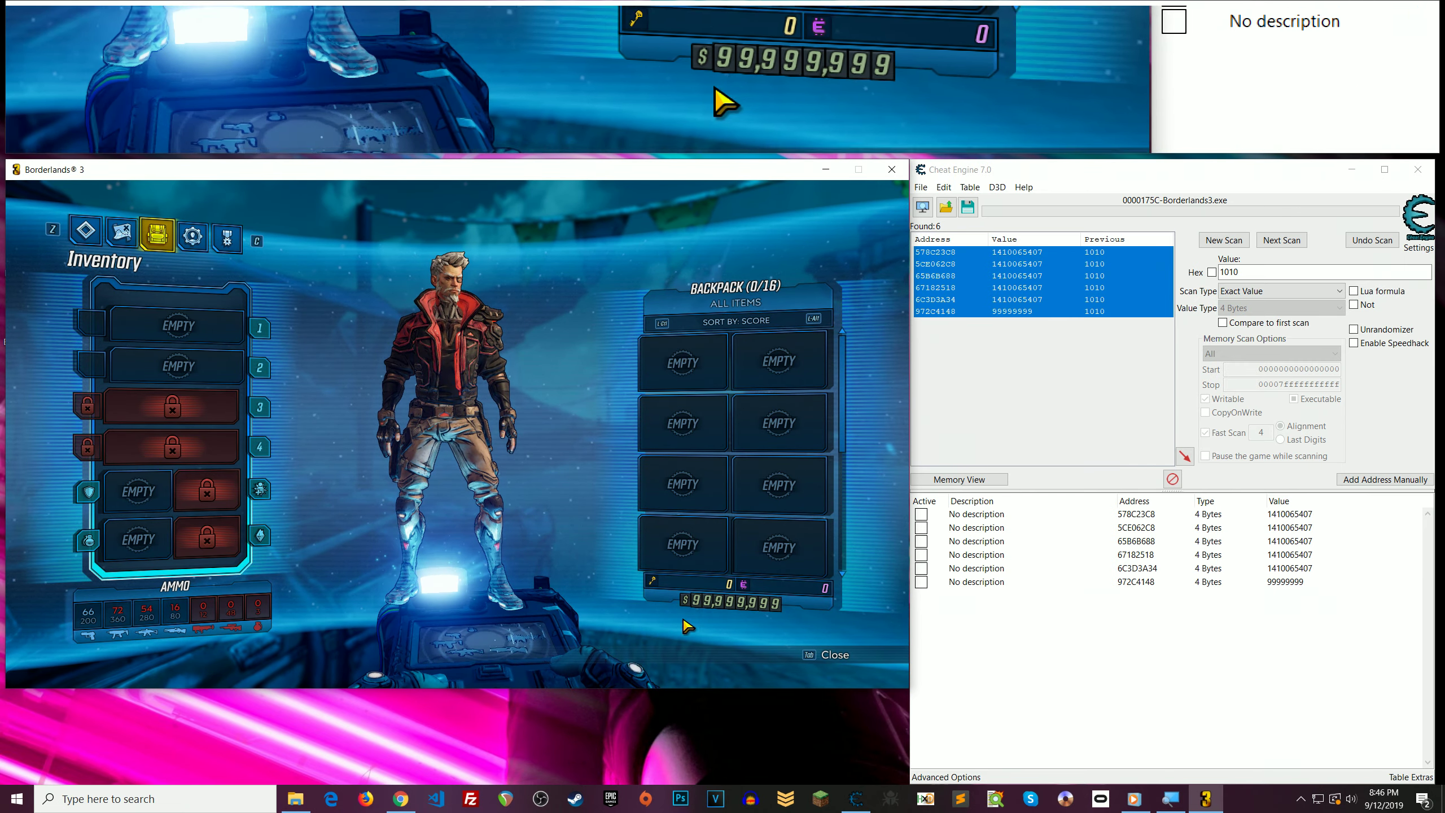
{"action": "key", "text": "Tab"}
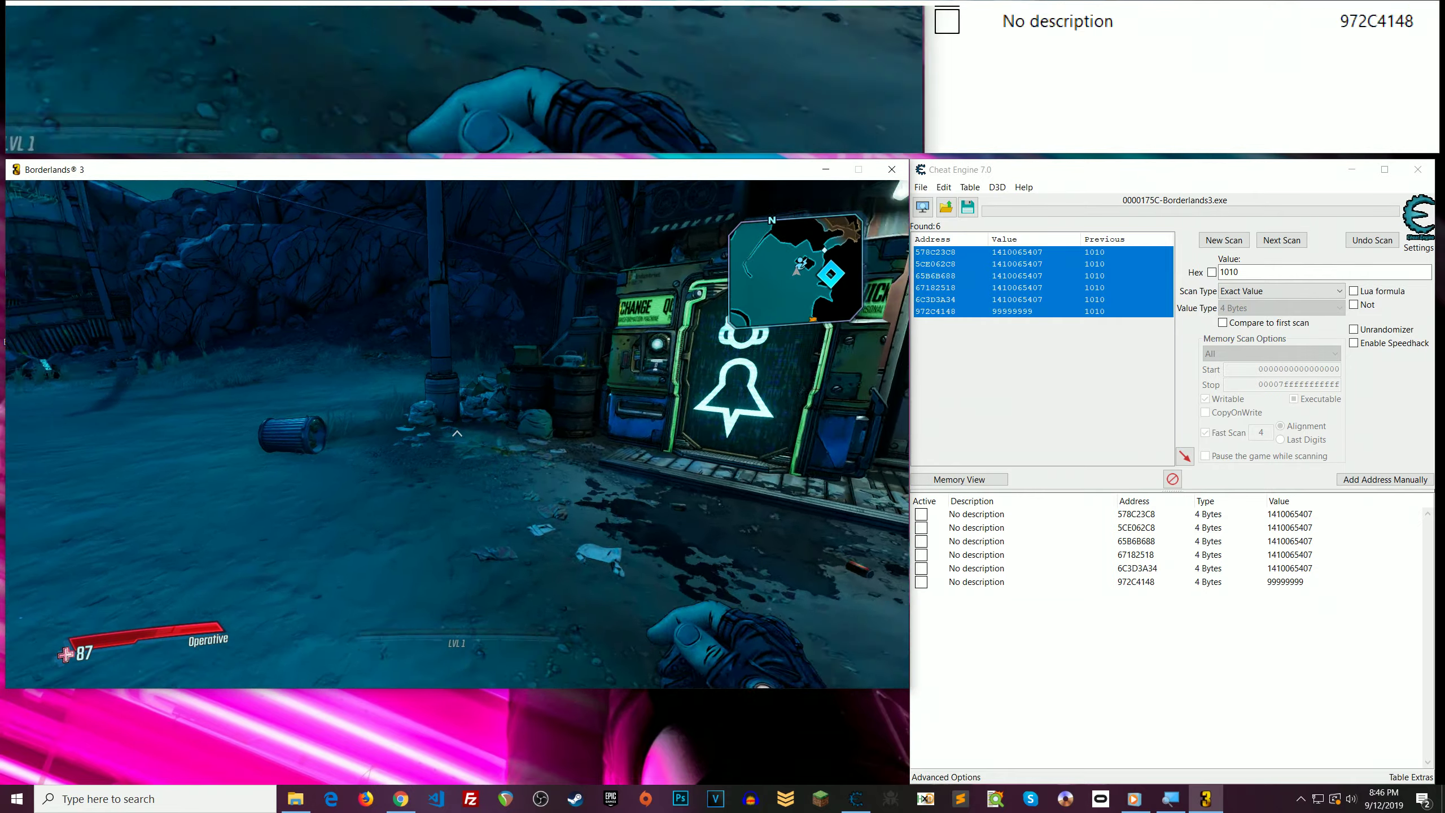
{"action": "key", "text": "Tab"}
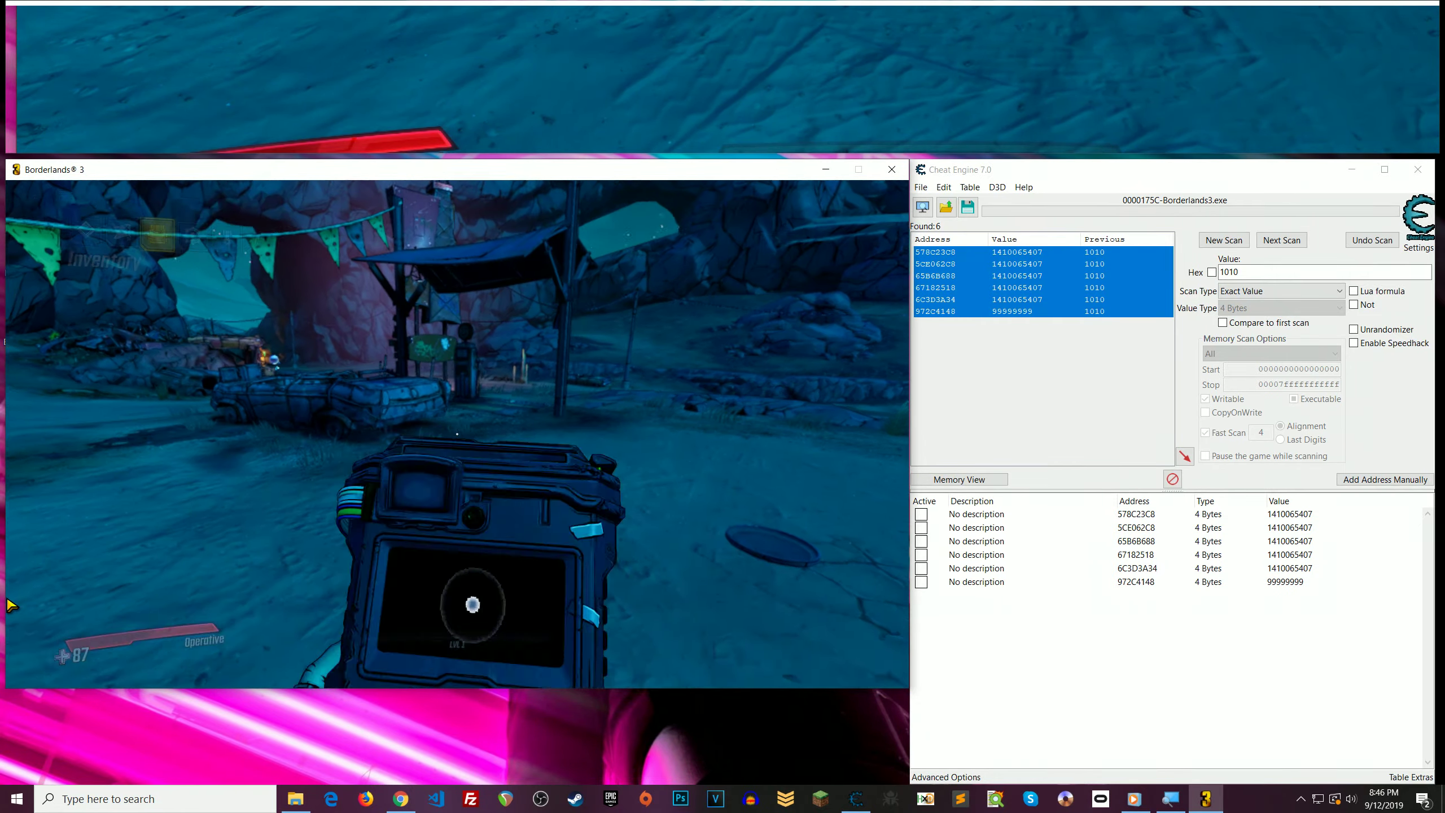